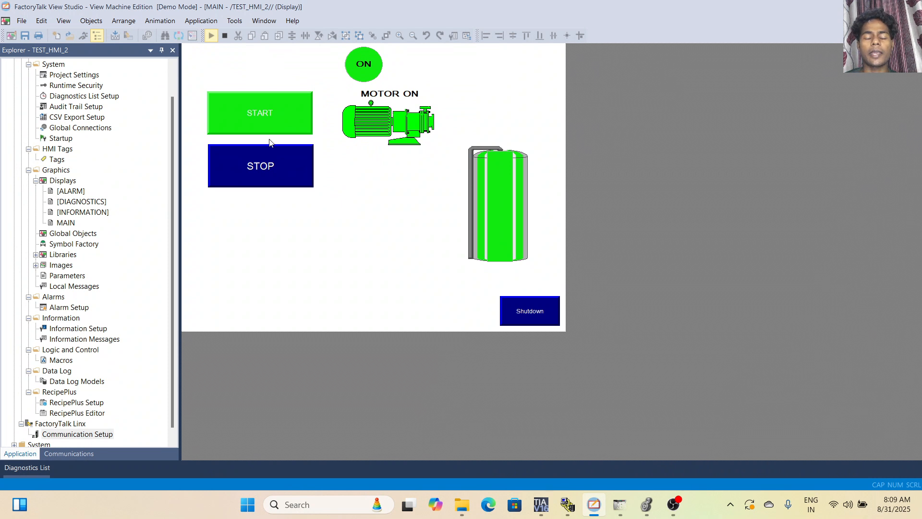
Test the MAIN display by stopping the motor, starting it to fill the tank, and stopping it again.
left_click(267, 162)
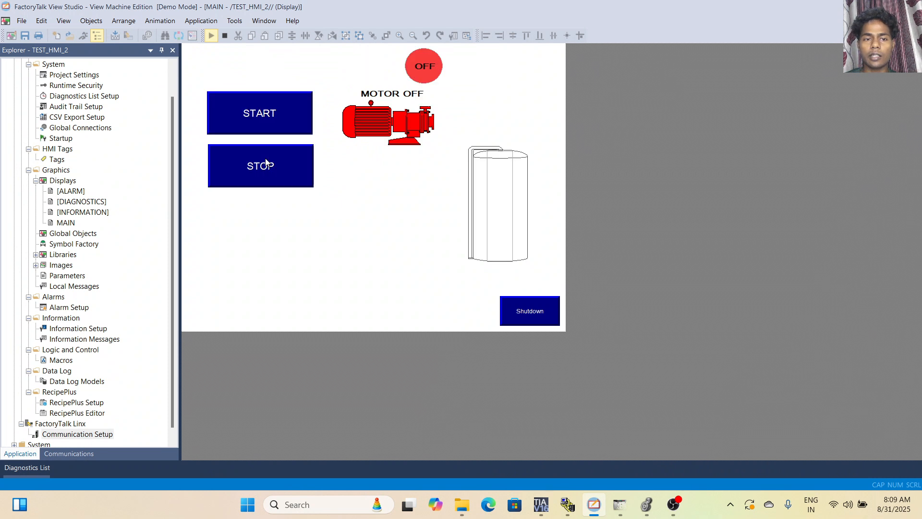
left_click(278, 108)
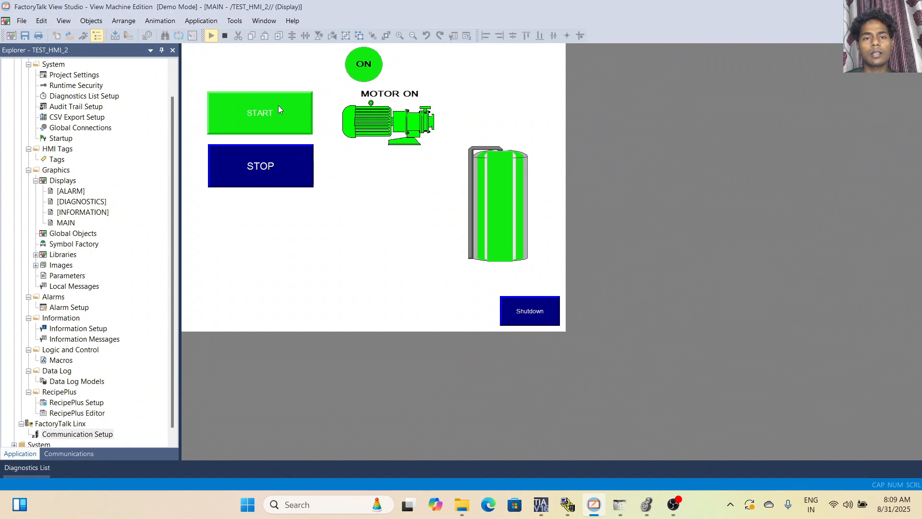
left_click(264, 162)
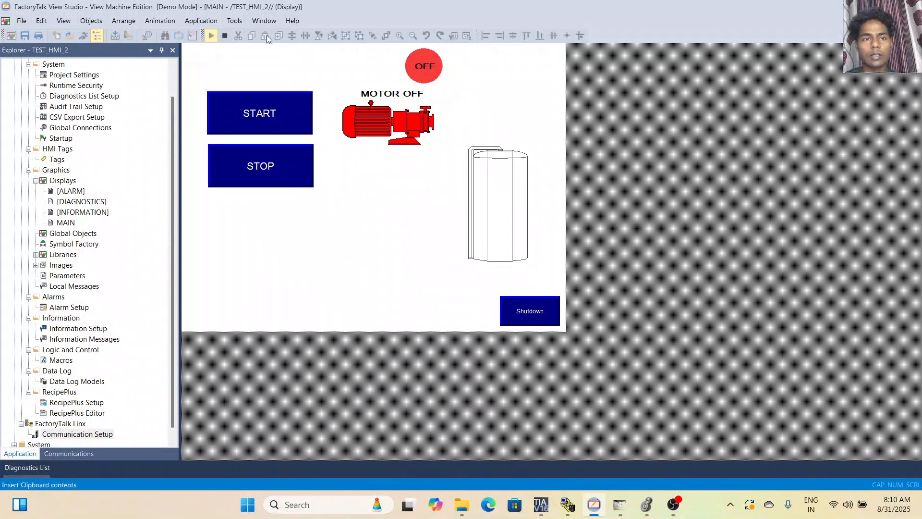
Leave test mode and delete the green-filled tank graphic from the MAIN display.
left_click(211, 36)
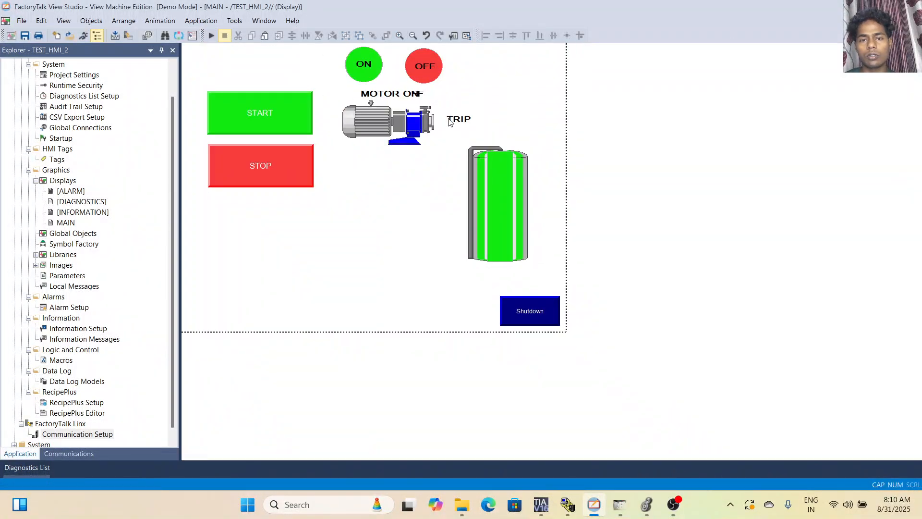
left_click_drag(452, 137, 548, 288)
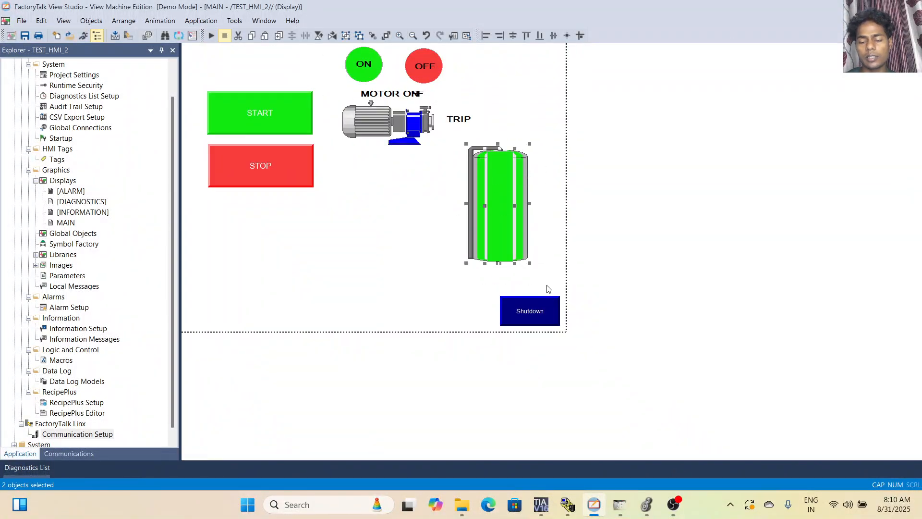
key("Delete")
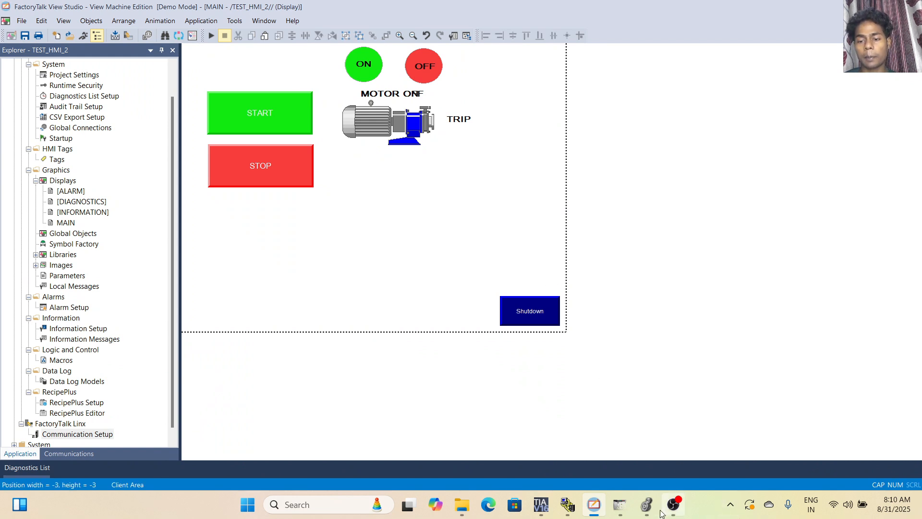
Switch to Logix Designer and examine the motor rung and the timer_1 TON rung in MainRoutine.
left_click(647, 504)
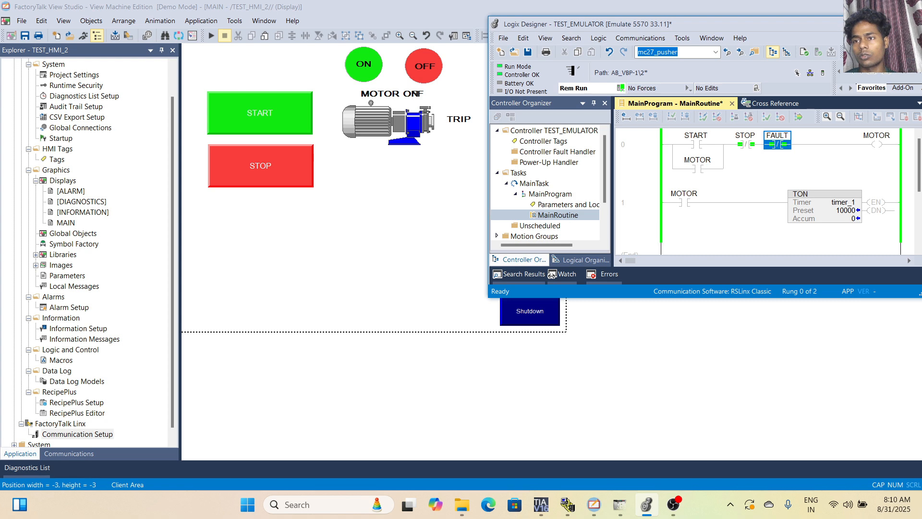
left_click(884, 24)
scroll(348, 165, "up", 3, "ctrl")
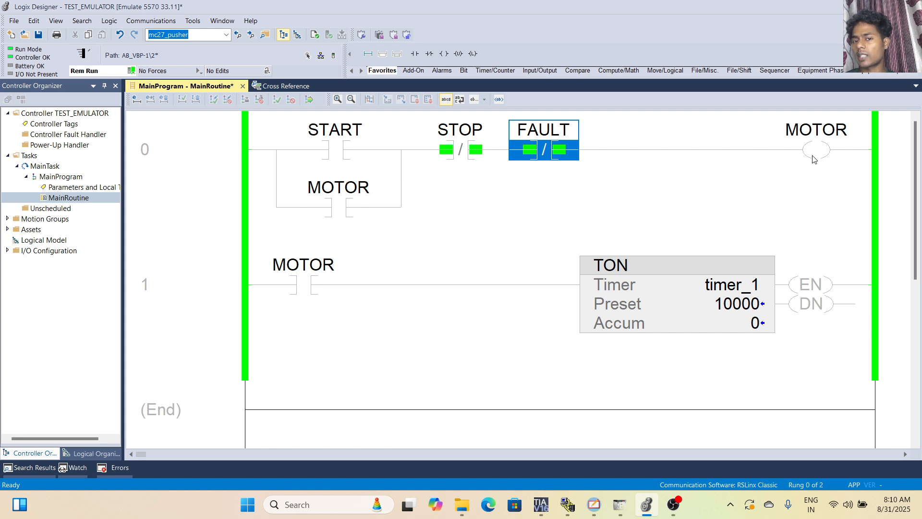
mouse_move(481, 129)
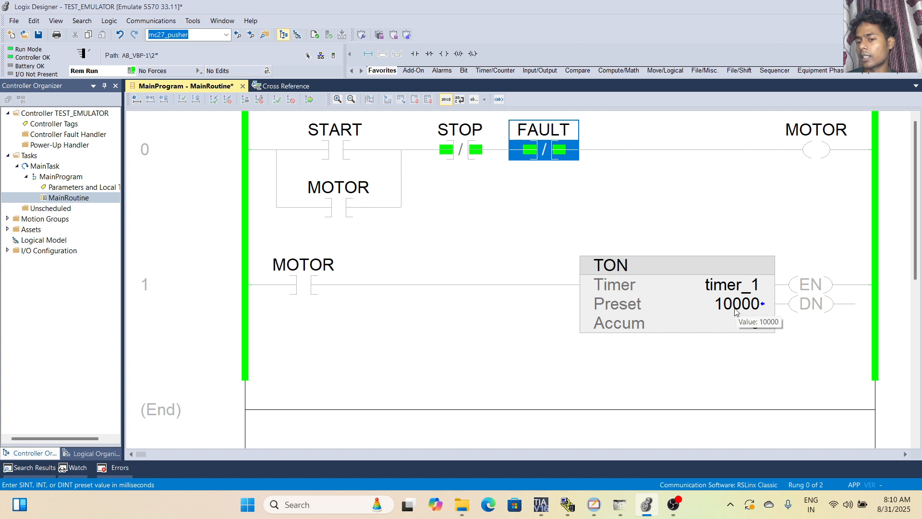
left_click(735, 312)
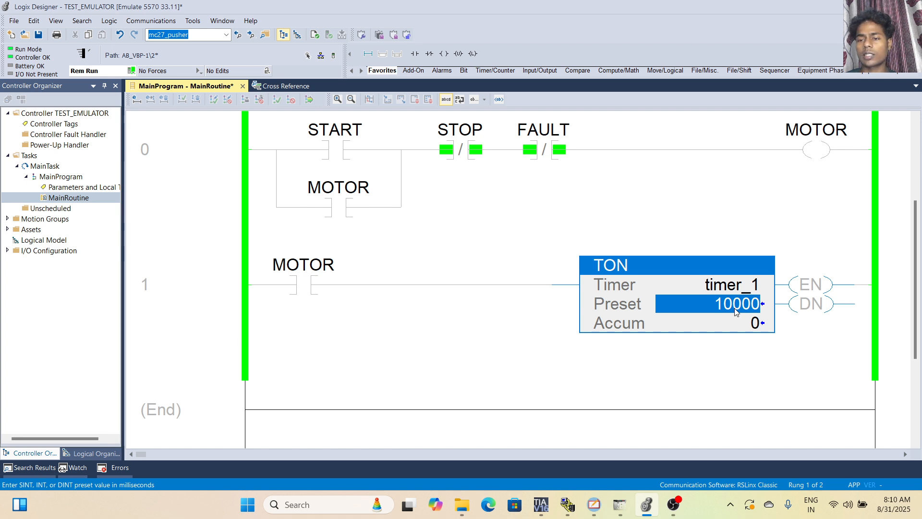
left_click(508, 335)
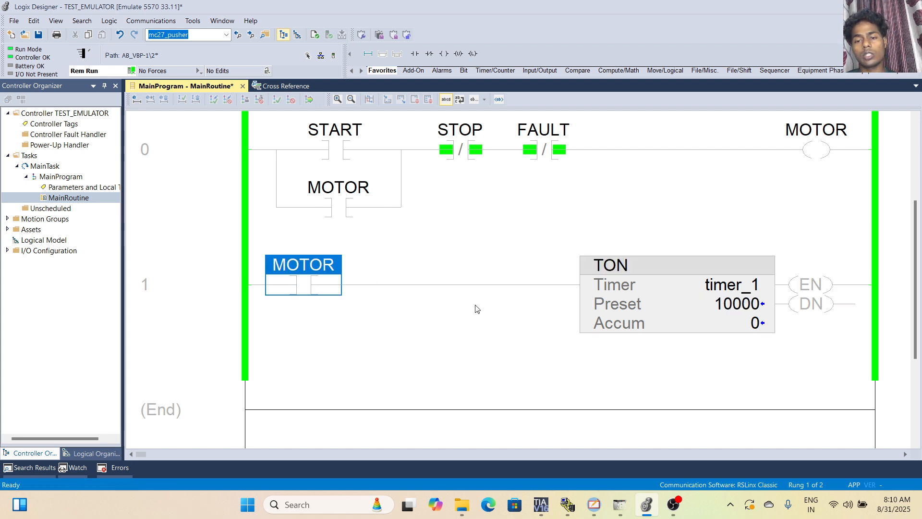
left_click(790, 295)
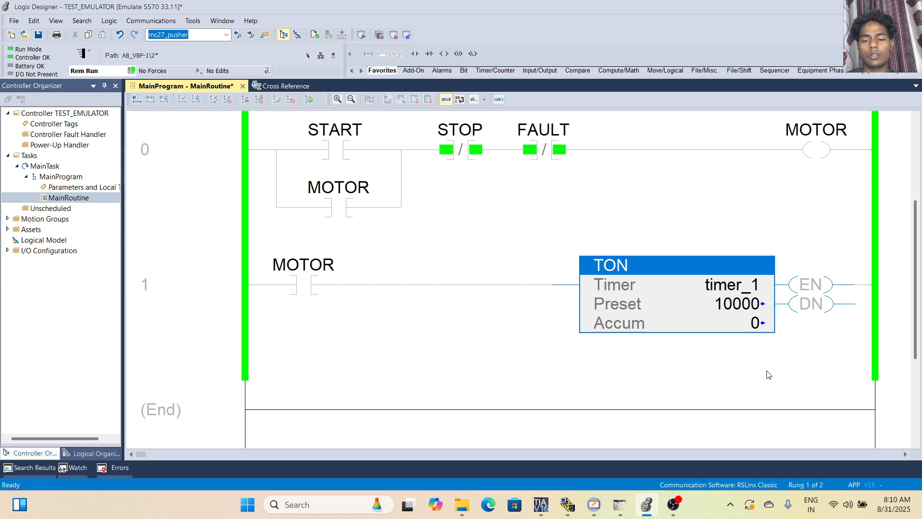
Switch back to FactoryTalk View Studio and look through the Tanks and Tanks 2 graphic libraries.
left_click(594, 504)
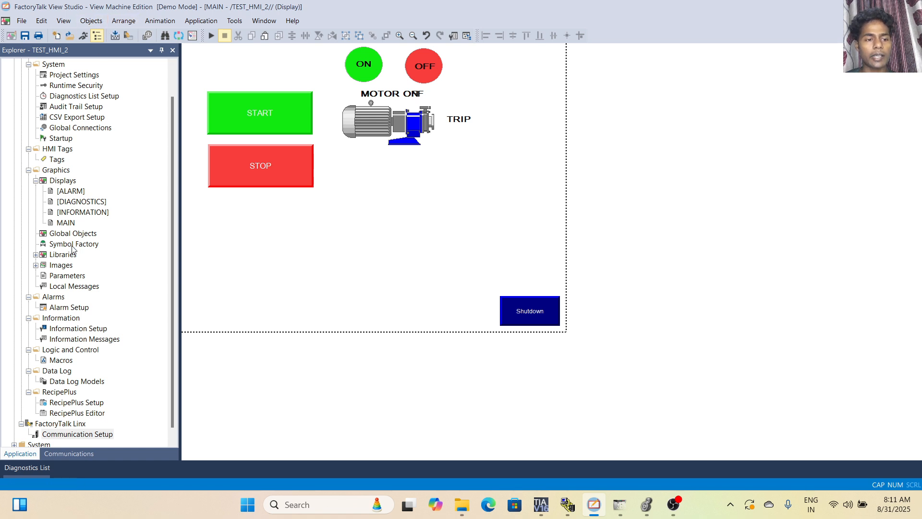
scroll(73, 248, "down", 1)
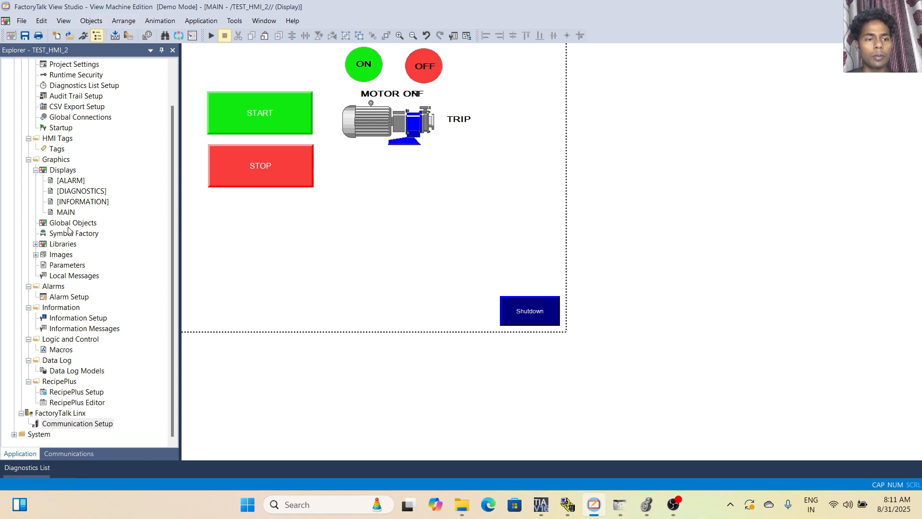
left_click(36, 244)
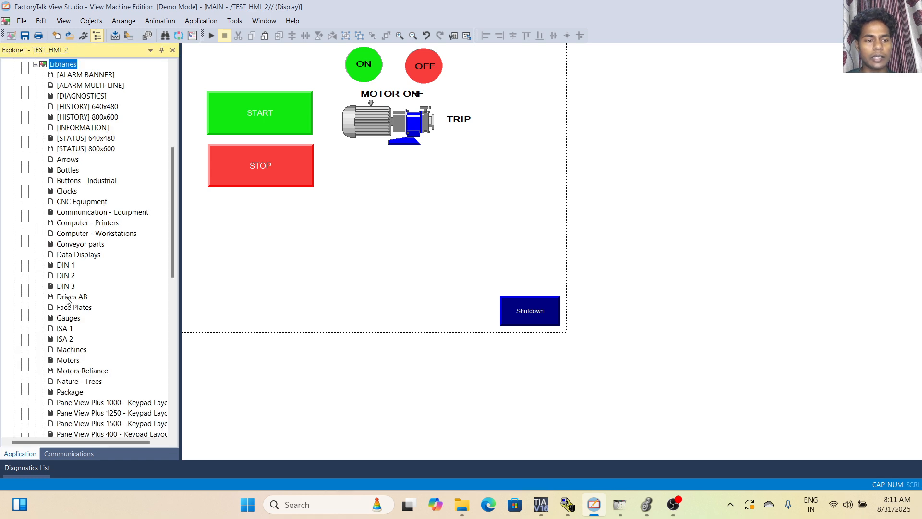
scroll(67, 300, "down", 7)
left_click(66, 371)
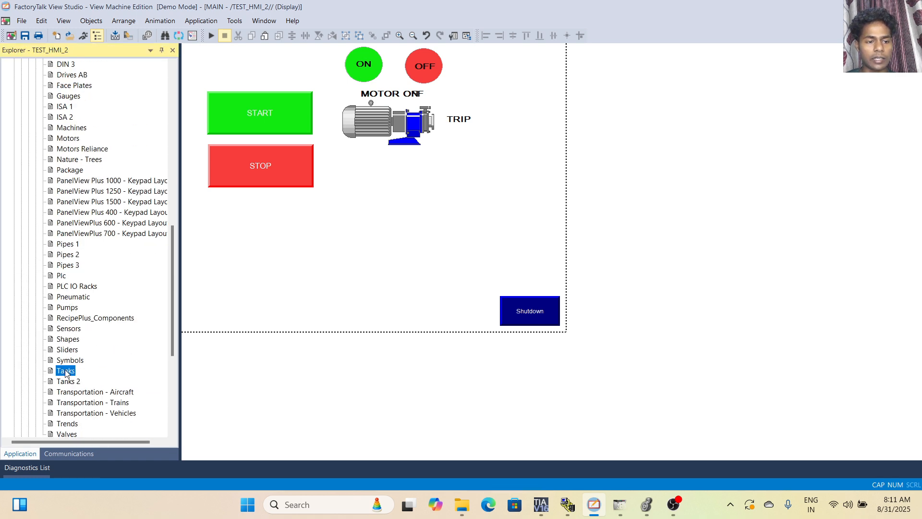
double_click(65, 371)
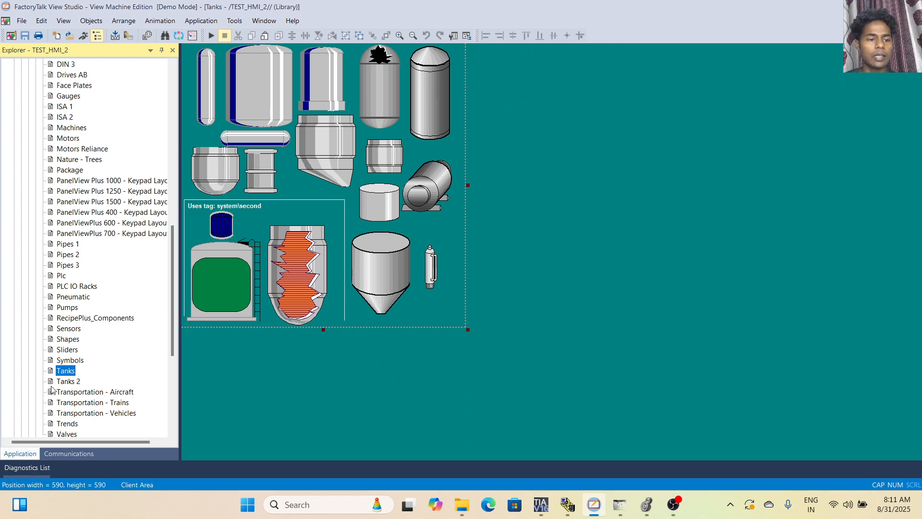
scroll(96, 342, "up", 8)
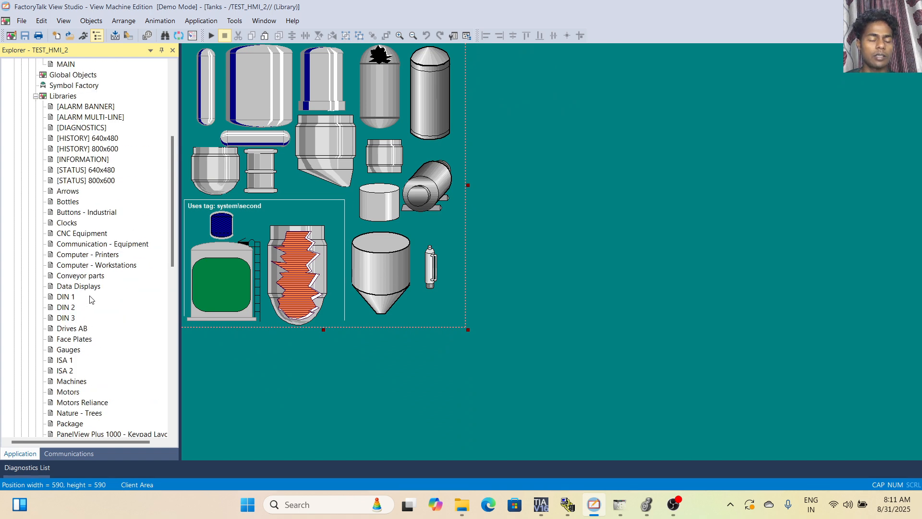
scroll(90, 300, "down", 7)
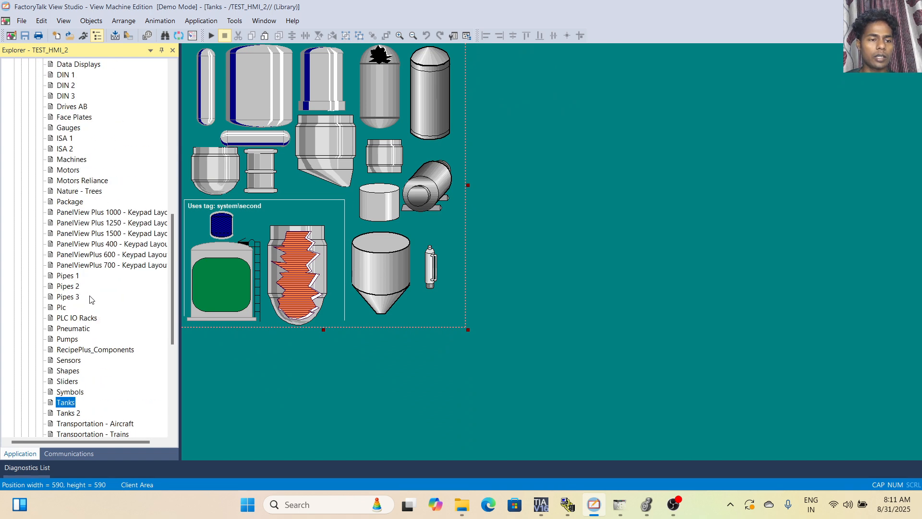
double_click(76, 414)
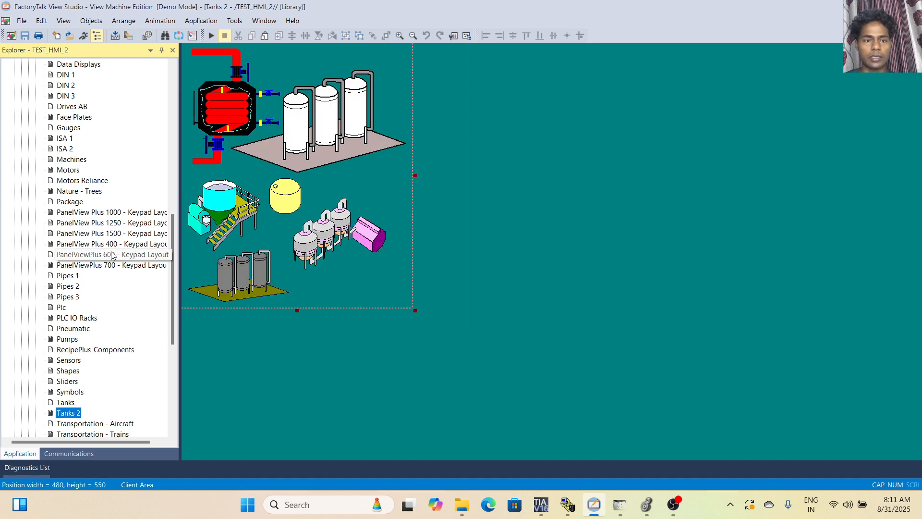
scroll(126, 225, "up", 13)
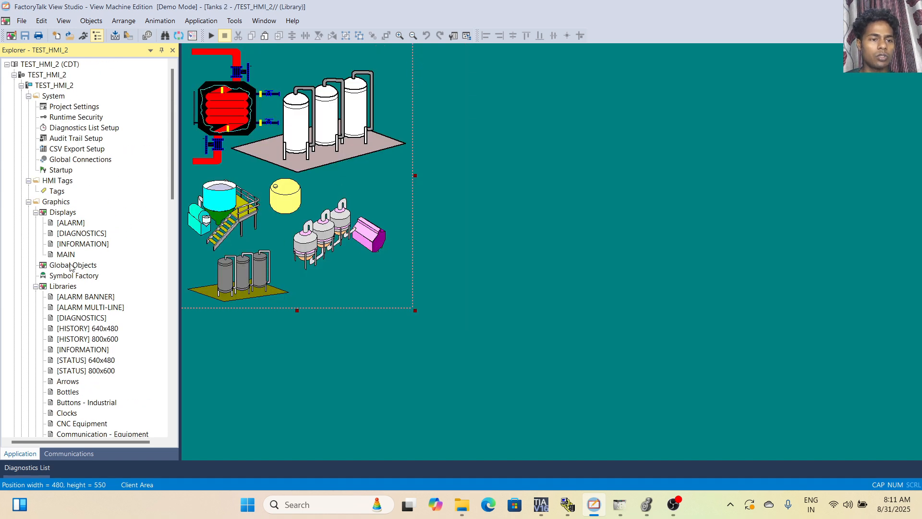
Open Symbol Factory and copy the cone-bottomed tank with legs from the Tanks category.
left_click(58, 278)
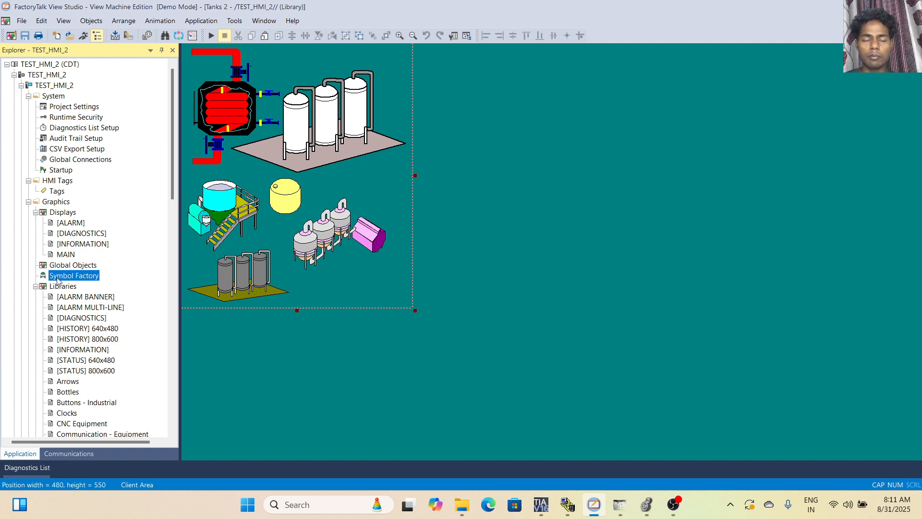
double_click(58, 278)
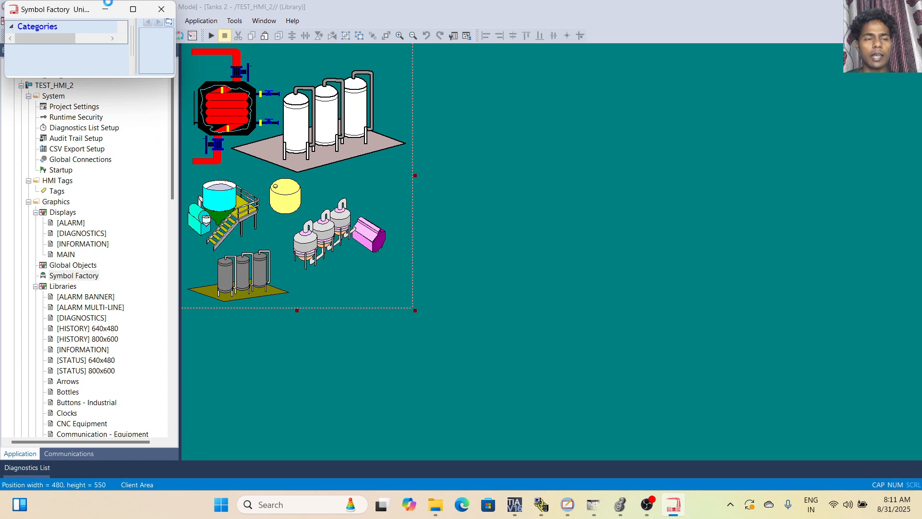
left_click(133, 9)
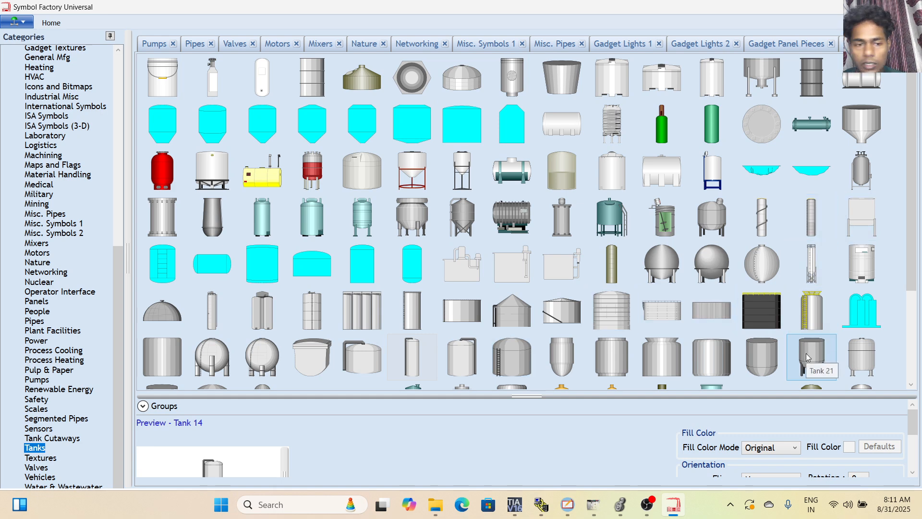
scroll(646, 311, "down", 2)
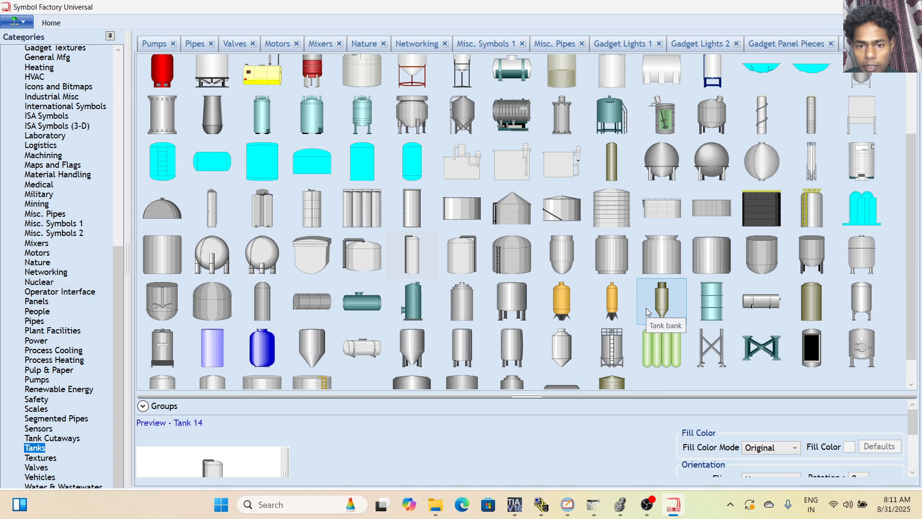
scroll(646, 309, "down", 1)
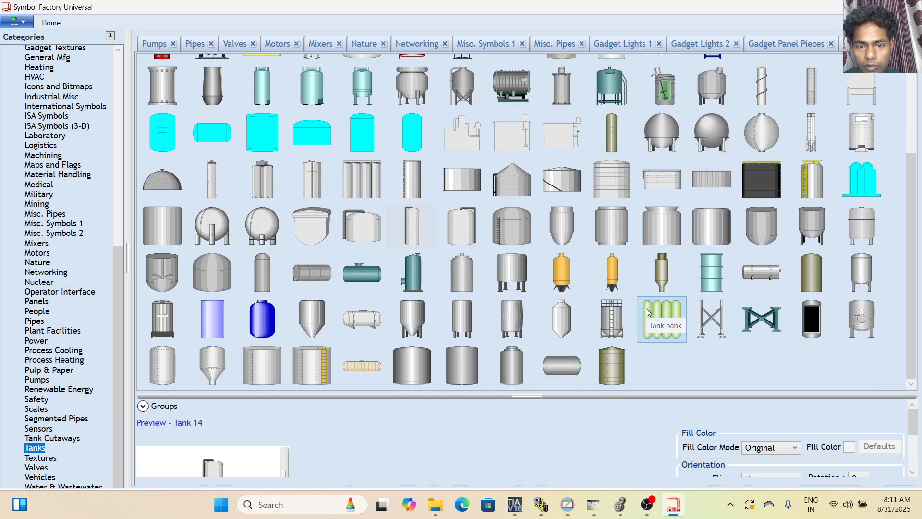
left_click(406, 334)
right_click(405, 331)
left_click(436, 339)
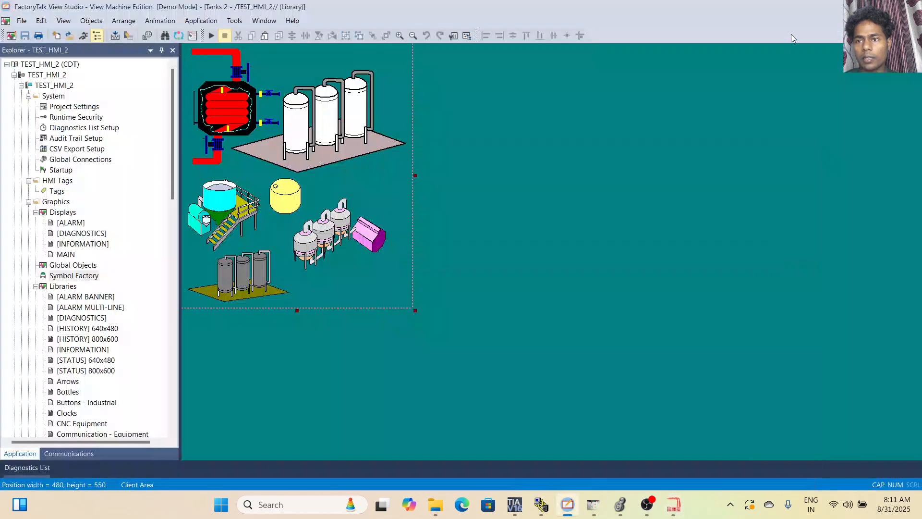
Paste the tank into the MAIN display, enlarge it to about 127 by 283, and place it beside the TRIP text.
double_click(66, 255)
right_click(263, 224)
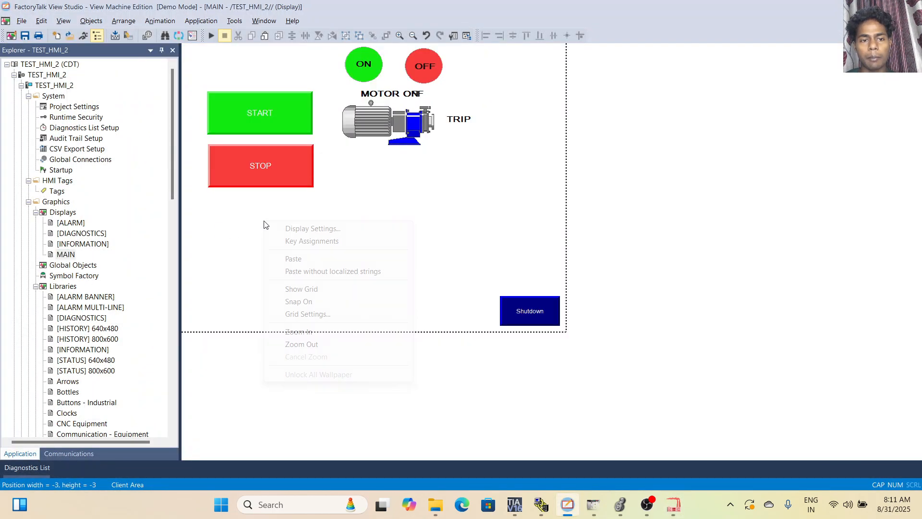
left_click(312, 259)
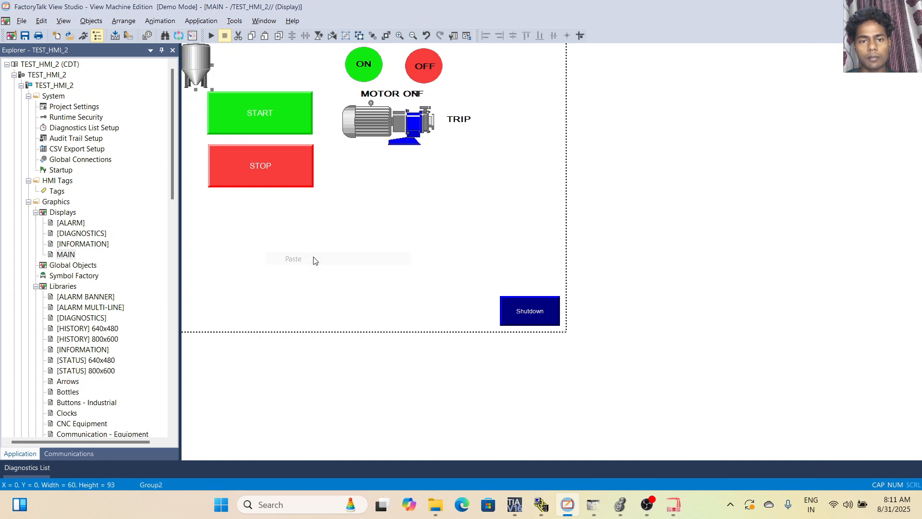
left_click_drag(201, 78, 463, 304)
left_click_drag(437, 235, 519, 145)
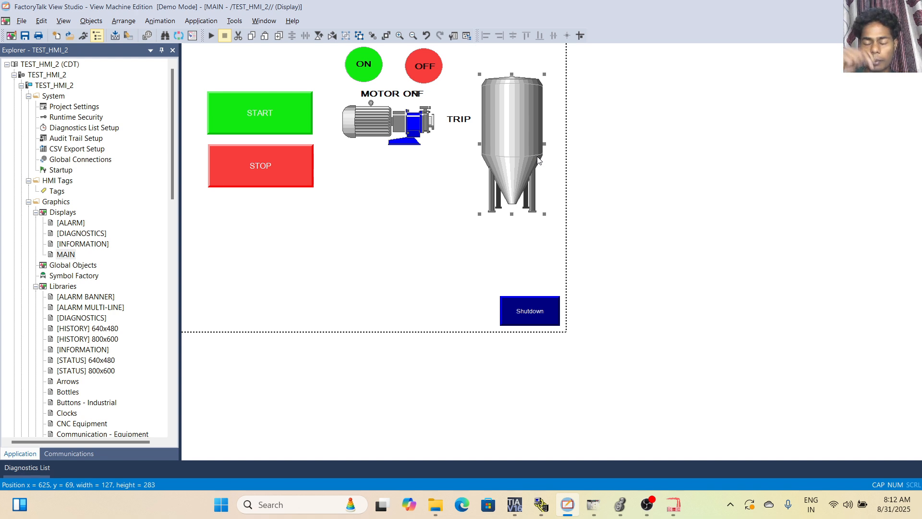
left_click(379, 211)
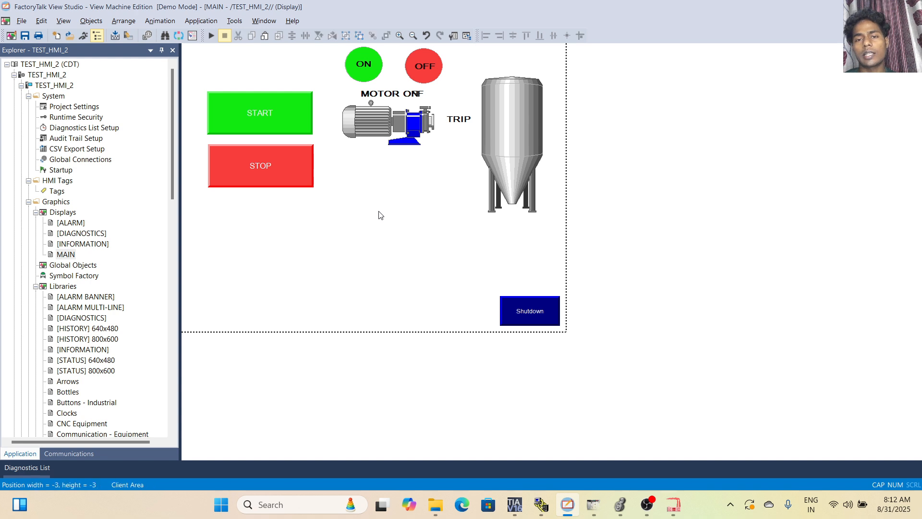
Draw a narrow vertical rectangle down the middle of the tank, from its top to the cone's bottom outlet.
left_click(508, 143)
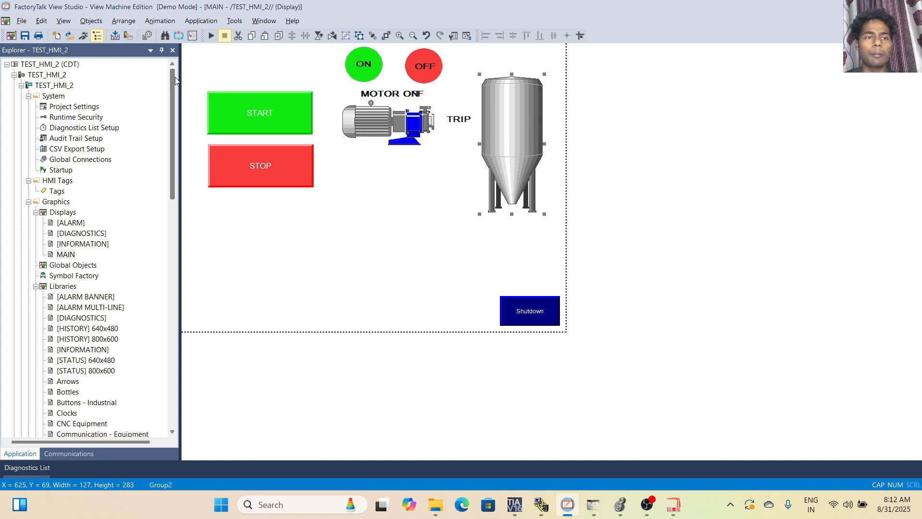
left_click(92, 20)
mouse_move(118, 73)
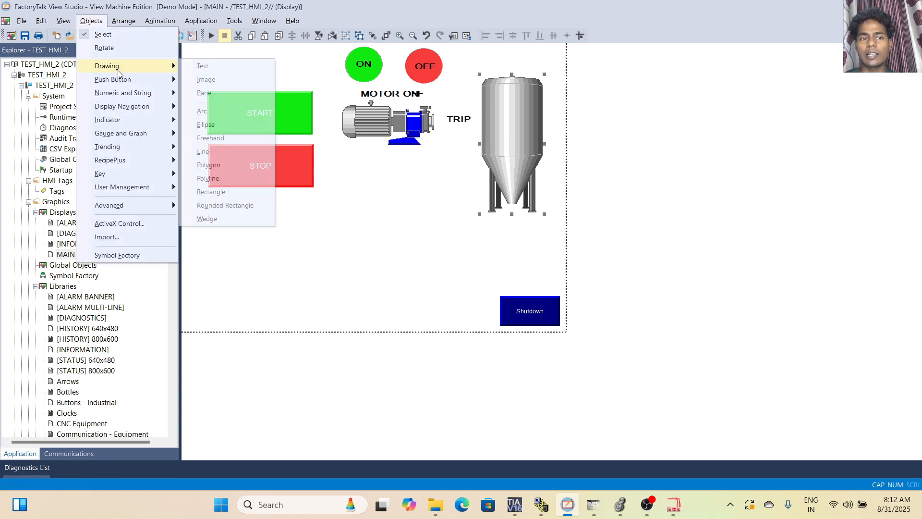
left_click(215, 192)
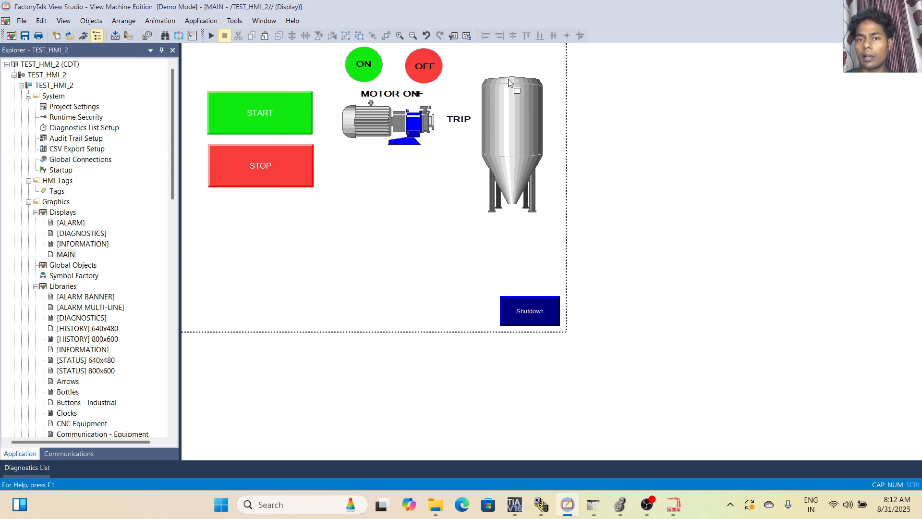
left_click_drag(518, 77, 518, 204)
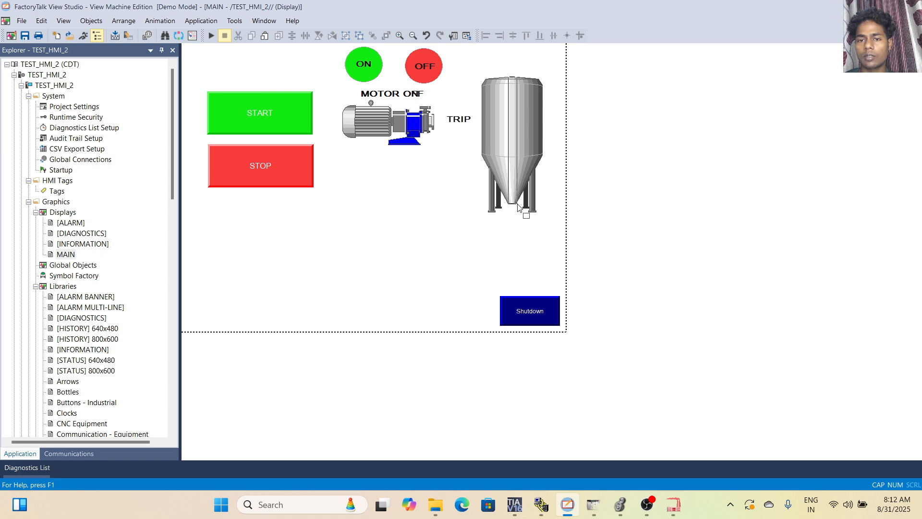
Set the back color of the narrow vertical bar in the tank to bright green.
double_click(518, 203)
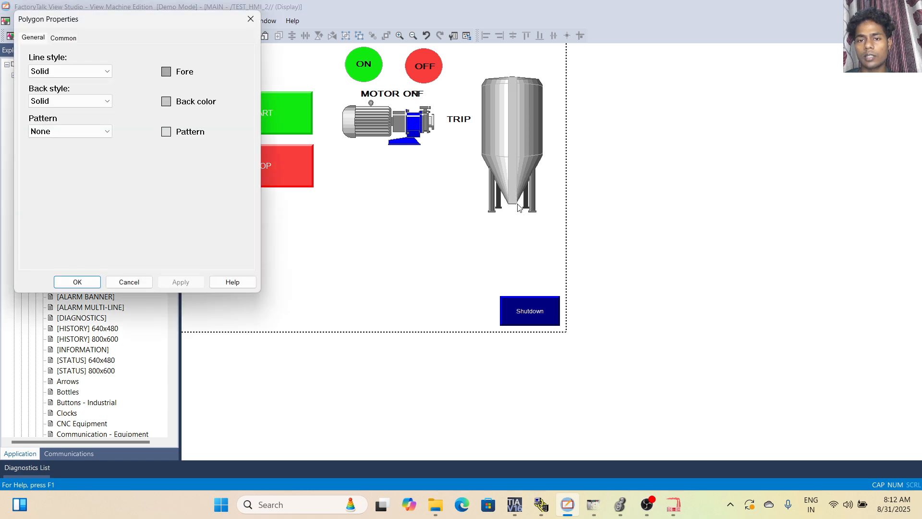
left_click(166, 101)
left_click(275, 129)
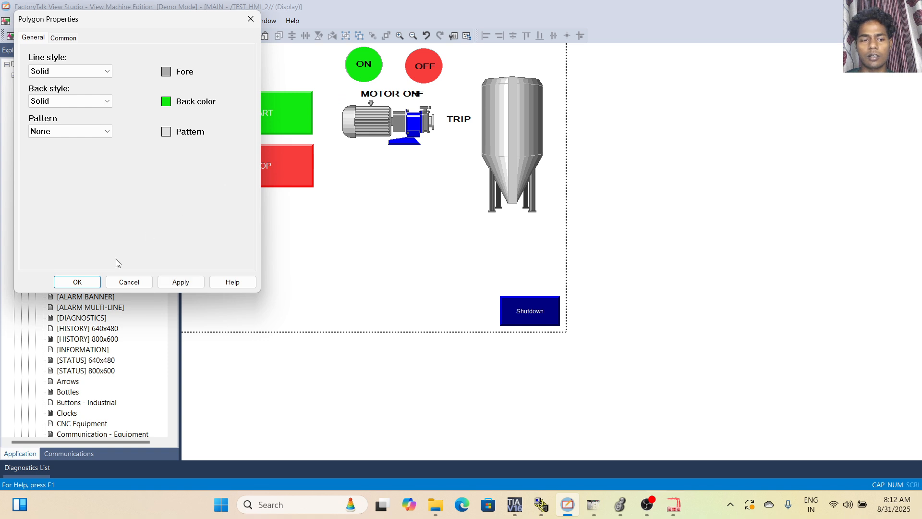
left_click(180, 282)
left_click(78, 281)
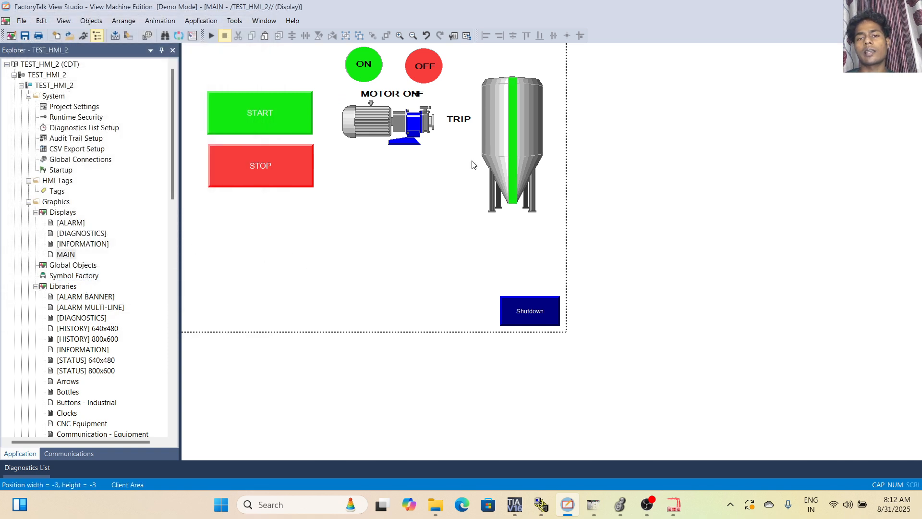
left_click(515, 145)
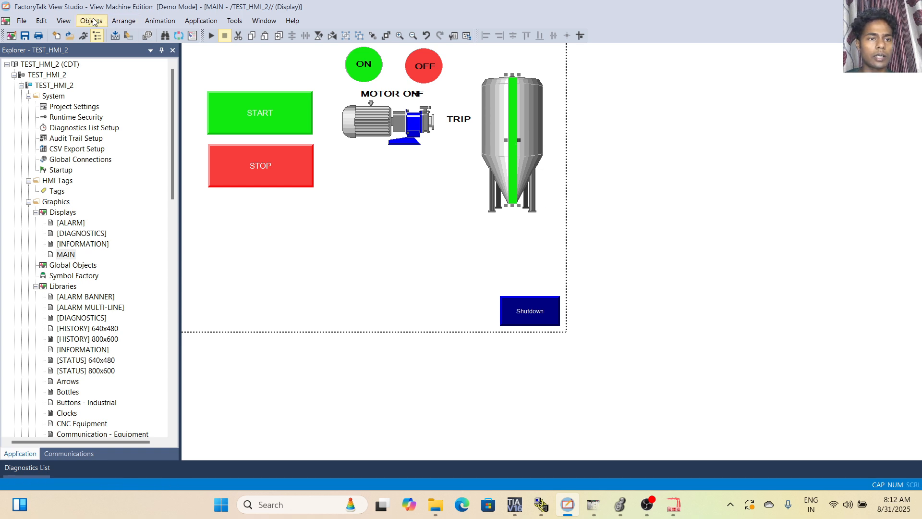
Duplicate the TRIP text beside the tank's cone outlet and change the copy's text to 0%.
left_click(451, 127)
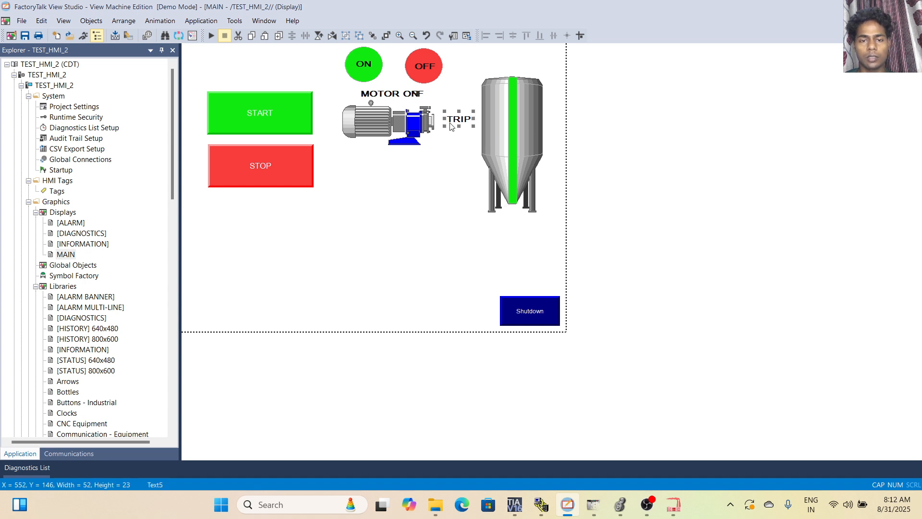
key("ctrl+v")
left_click_drag(470, 128, 555, 202)
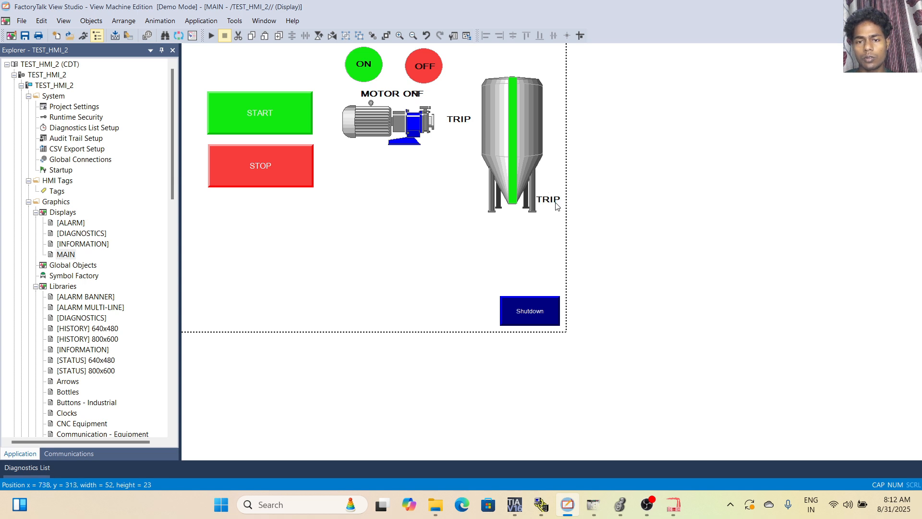
double_click(547, 199)
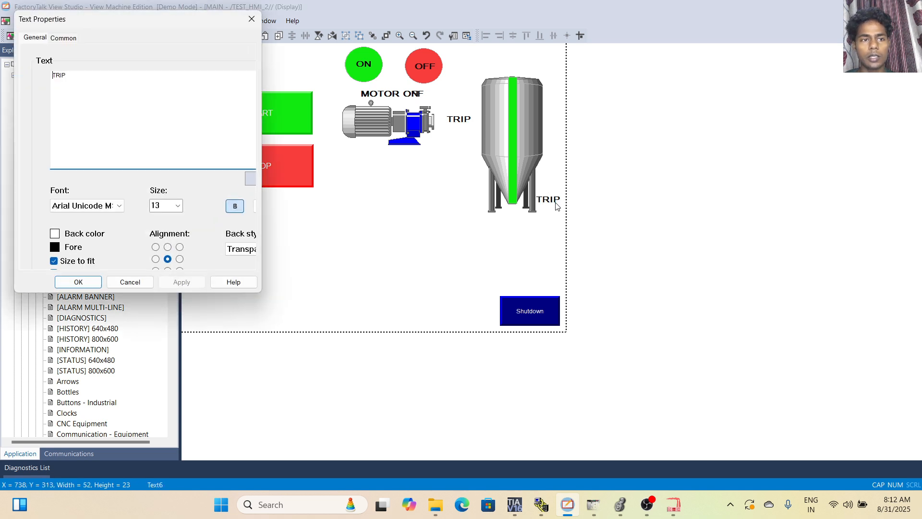
type("0")
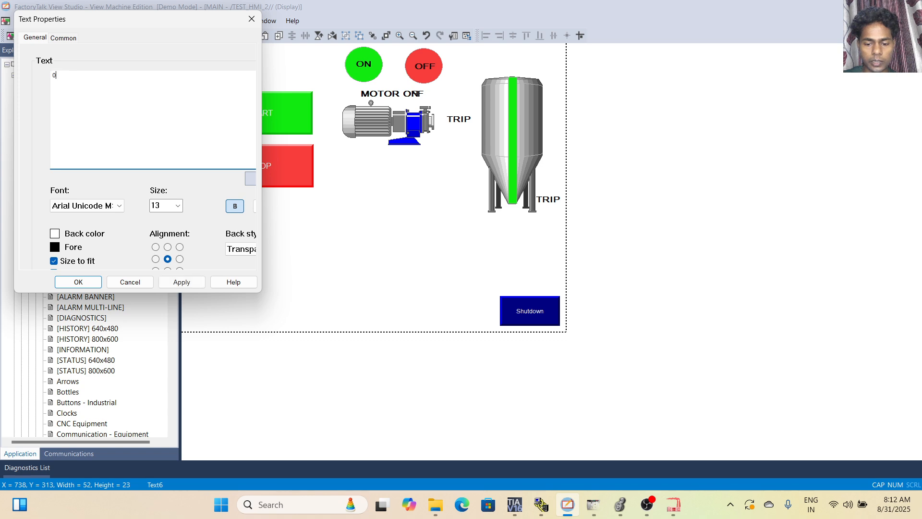
type("%")
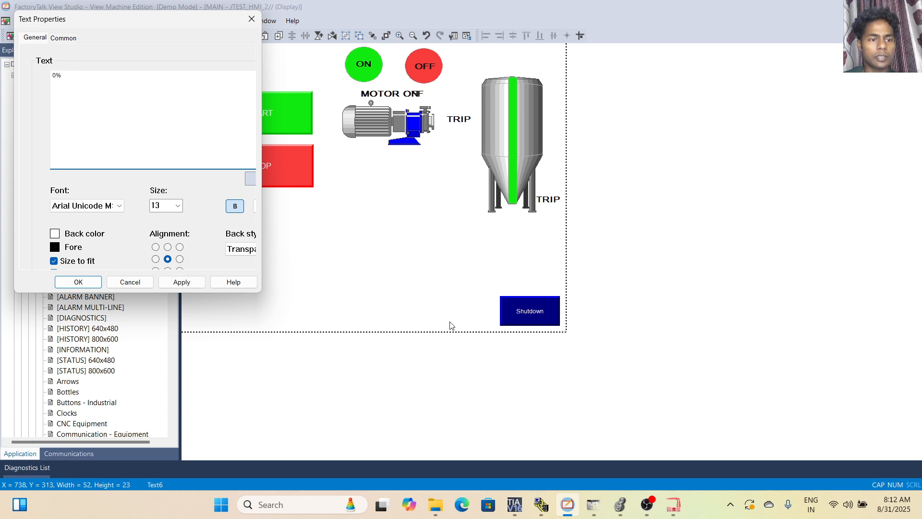
left_click(78, 282)
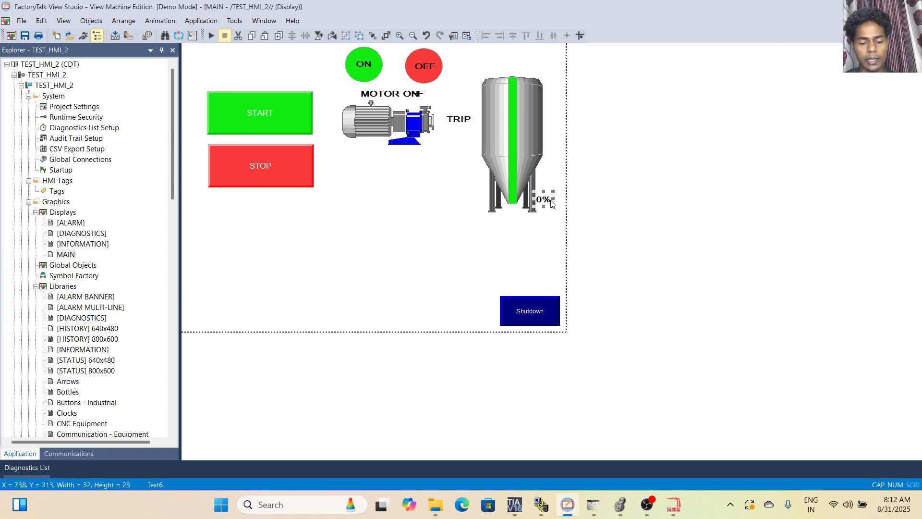
Duplicate the 0% label beside the middle of the tank and change the copy's text to 50%.
left_click_drag(556, 211, 559, 145)
double_click(560, 145)
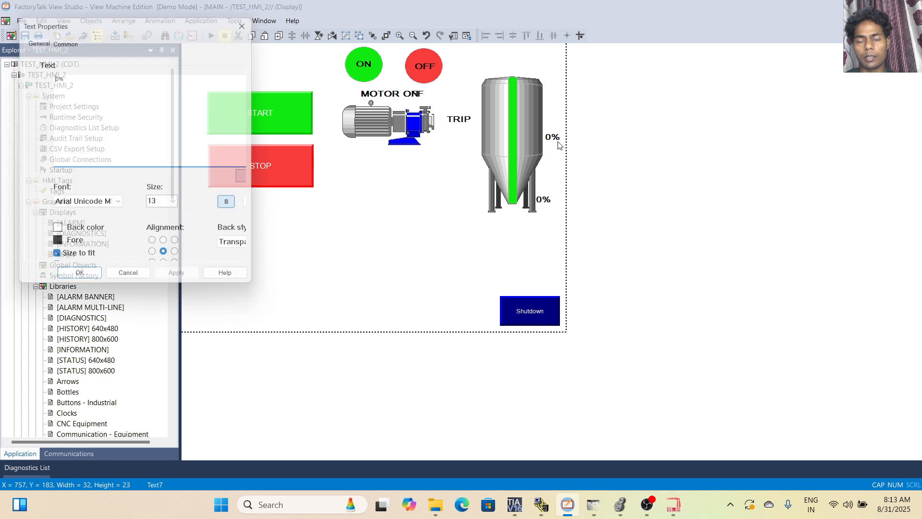
key("ctrl+a")
type("50")
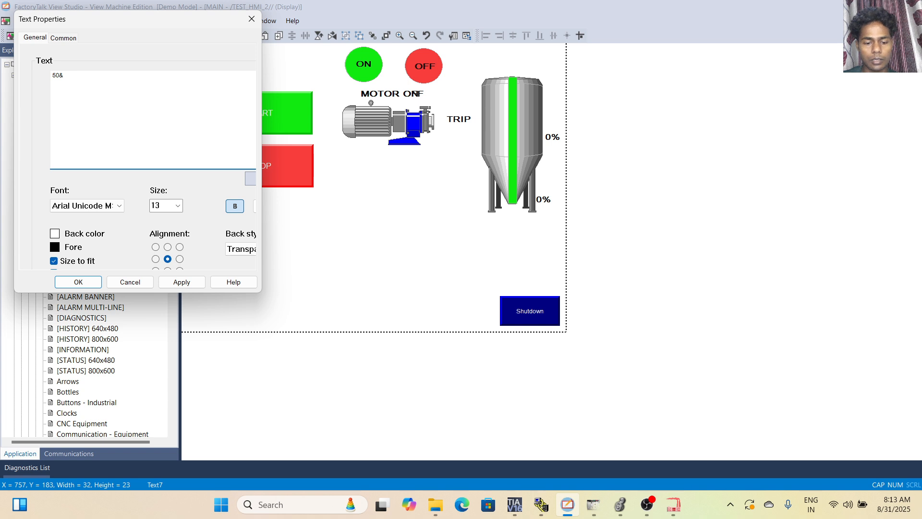
type("&%")
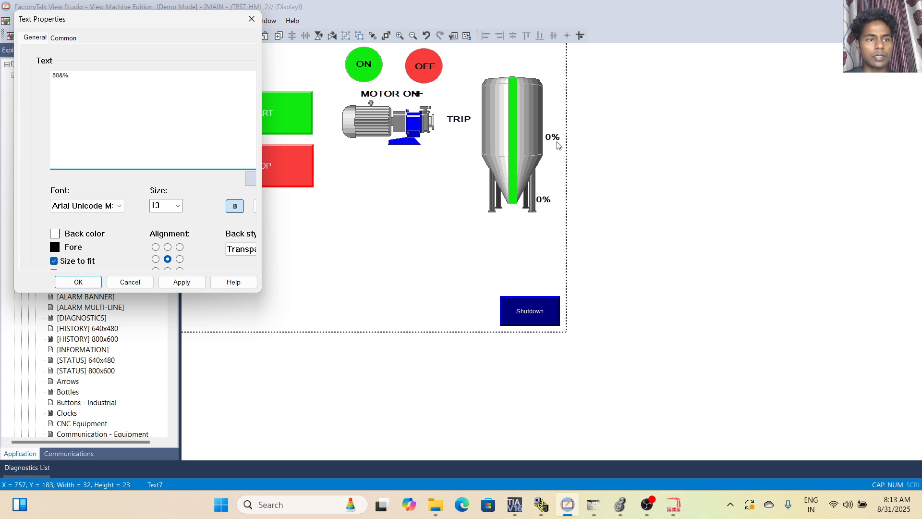
key("BackSpace")
key("BackSpace")
type("%")
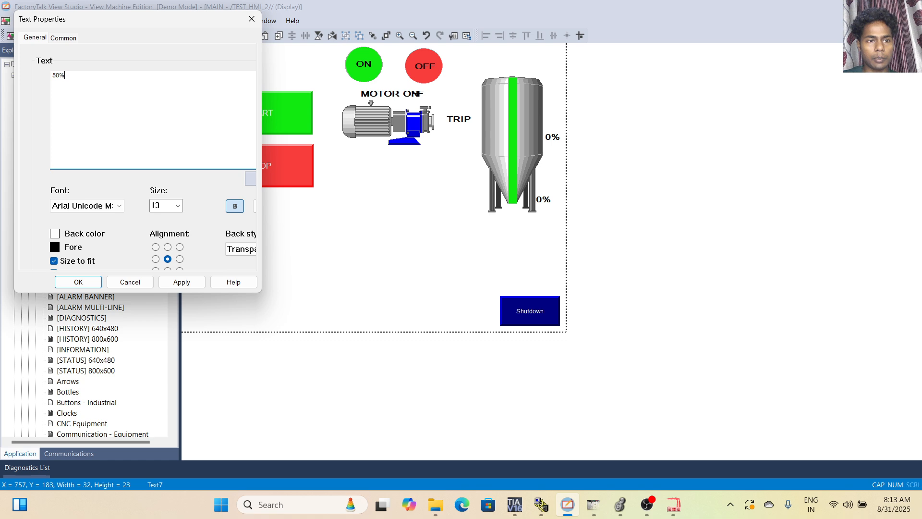
left_click(72, 288)
Copy the 50% label to the tank's upper edge and change the copy's text to 100%.
key("ctrl+c")
key("ctrl+v")
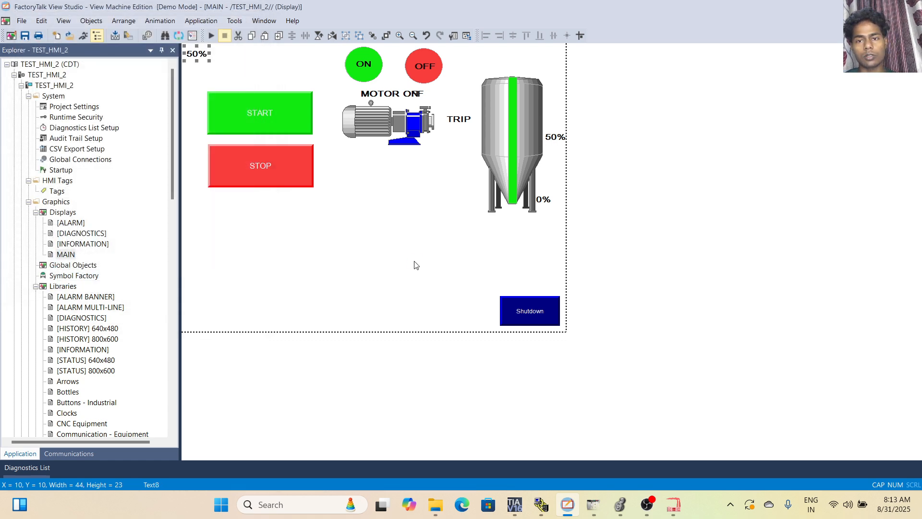
left_click_drag(203, 58, 560, 89)
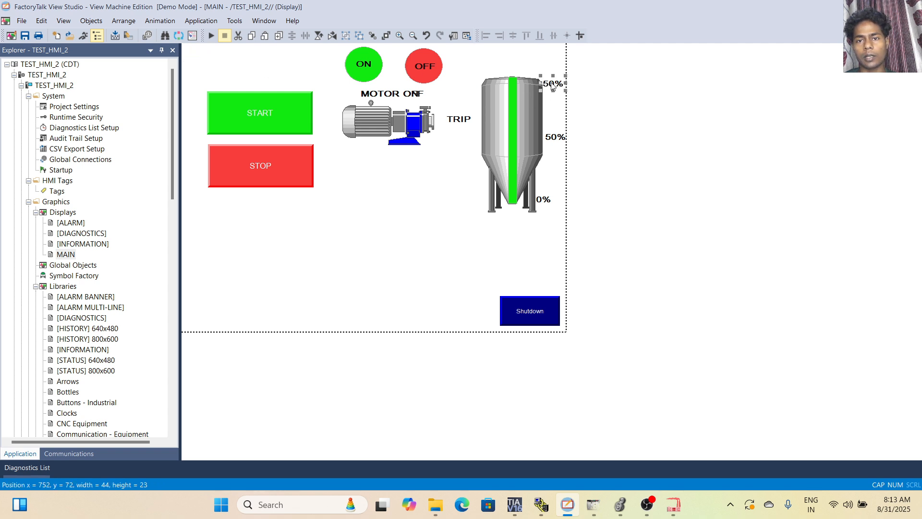
double_click(552, 84)
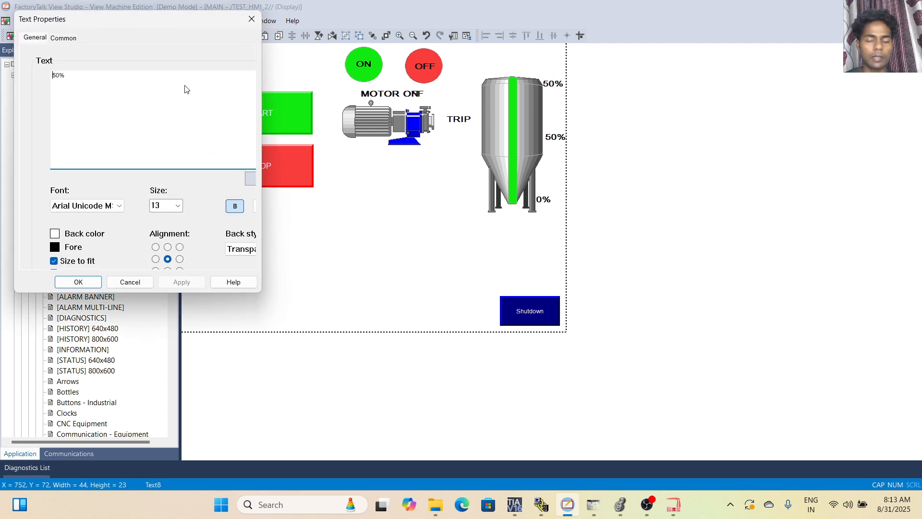
key("BackSpace")
type("10")
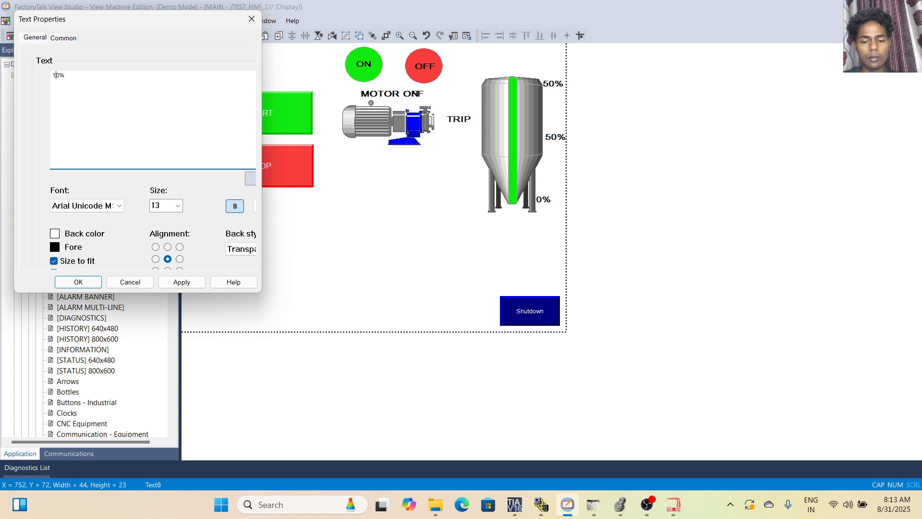
left_click(79, 282)
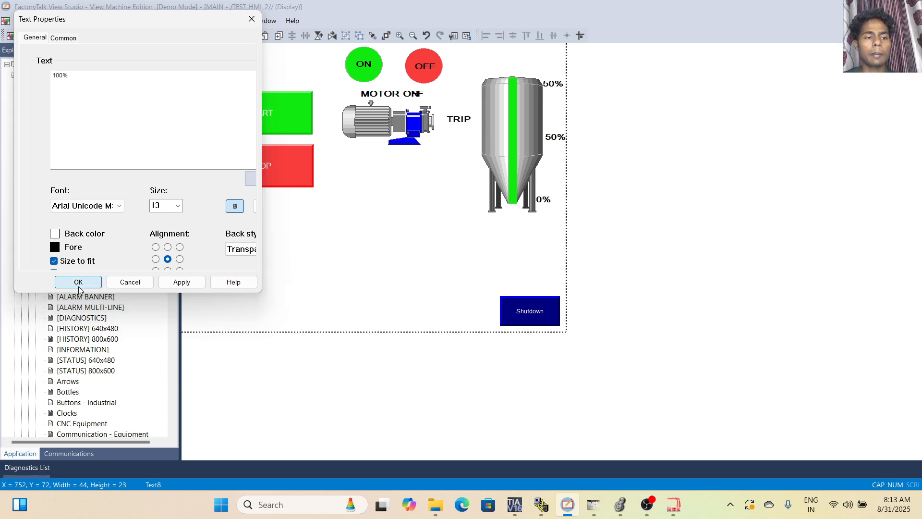
left_click(377, 264)
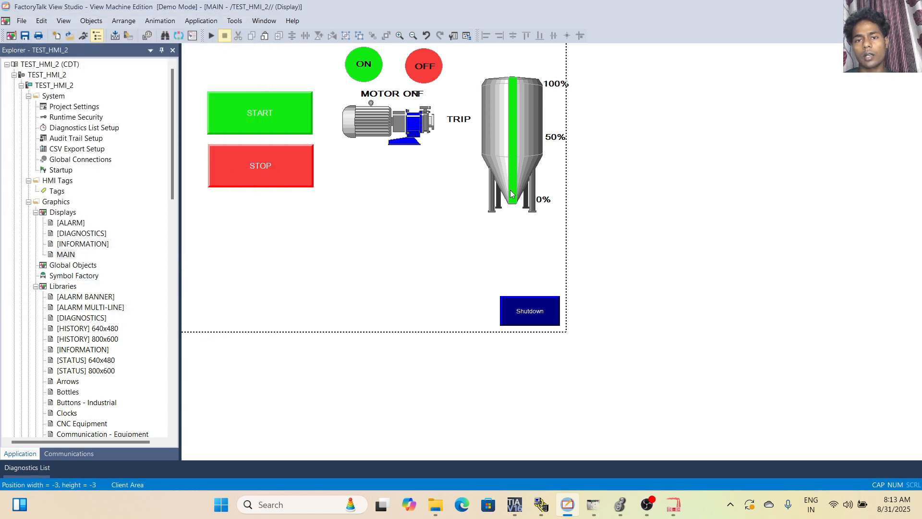
Shift the tank, green bar, 50% label and 0% label together slightly towards the TRIP text.
left_click(498, 149)
key("Escape")
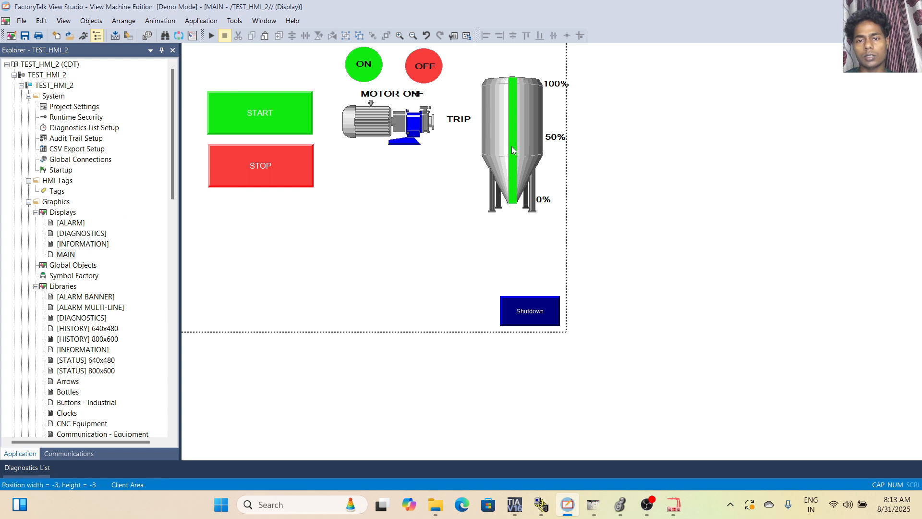
left_click_drag(472, 67, 578, 225)
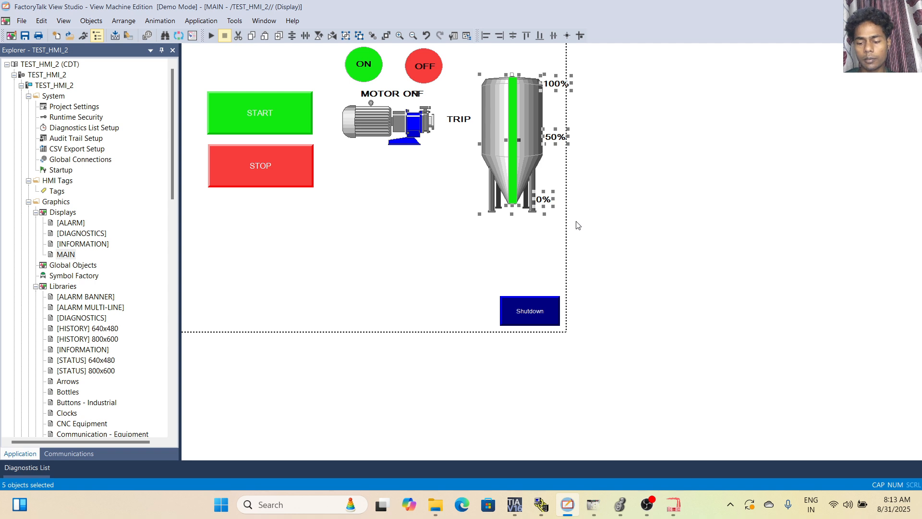
left_click(576, 221)
left_click_drag(478, 65, 569, 224)
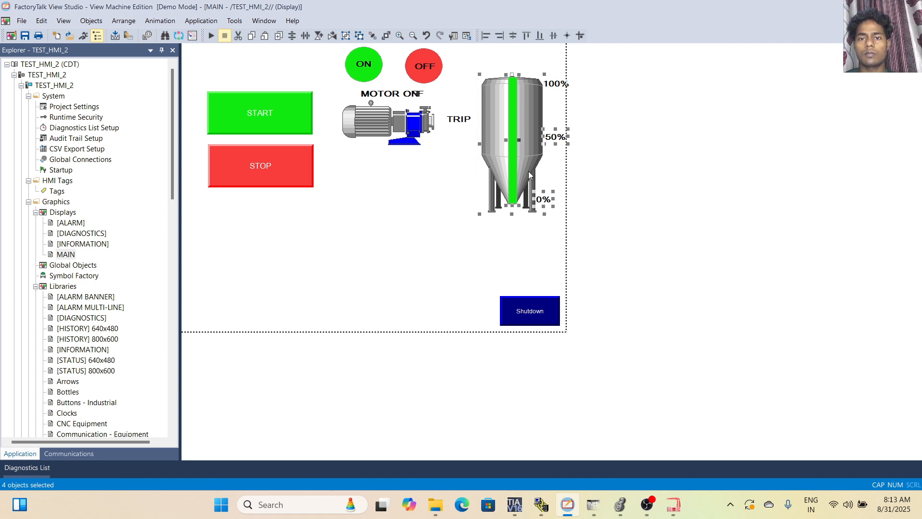
left_click_drag(499, 145, 500, 152)
left_click(455, 201)
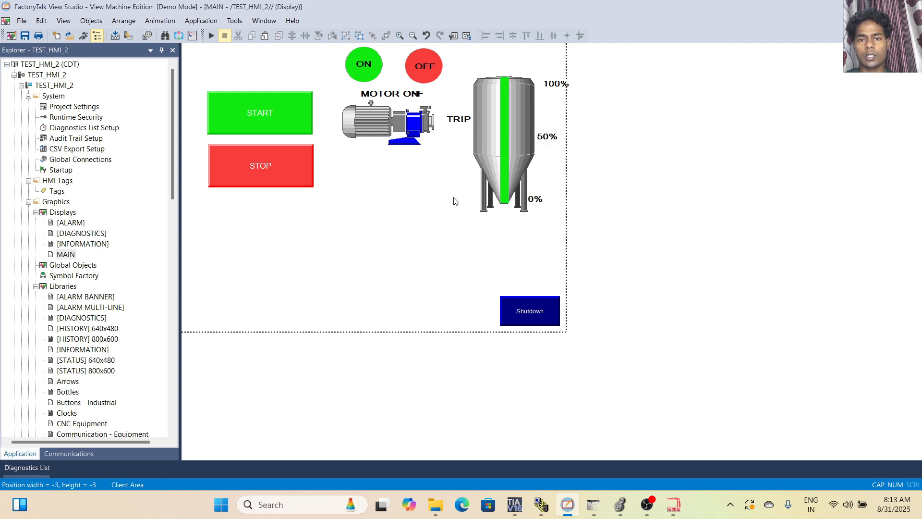
Move the 100% label closer to the tank so it sits inside the display border above the 50% label.
left_click(556, 85)
left_click_drag(555, 88, 548, 88)
left_click(554, 117)
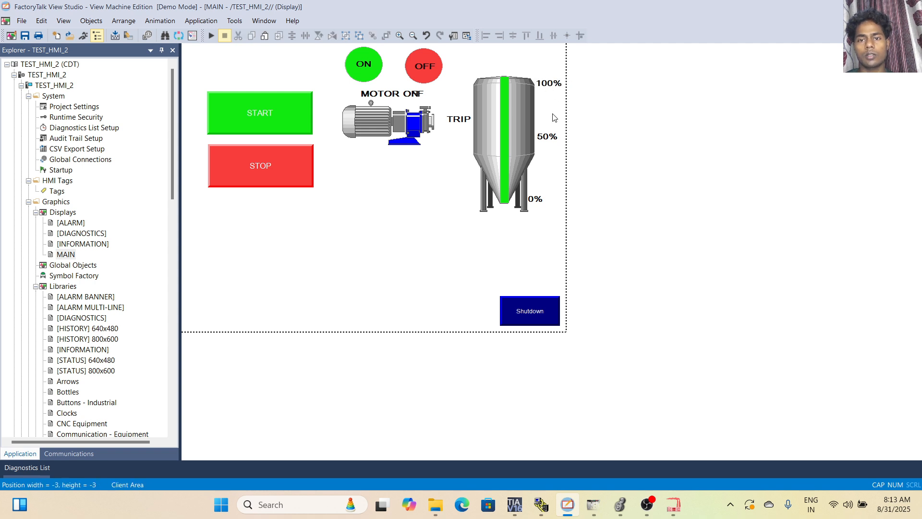
Open the green bar's fill animation, try the expression range options and choose the constant range from 0 to 10000.
right_click(505, 159)
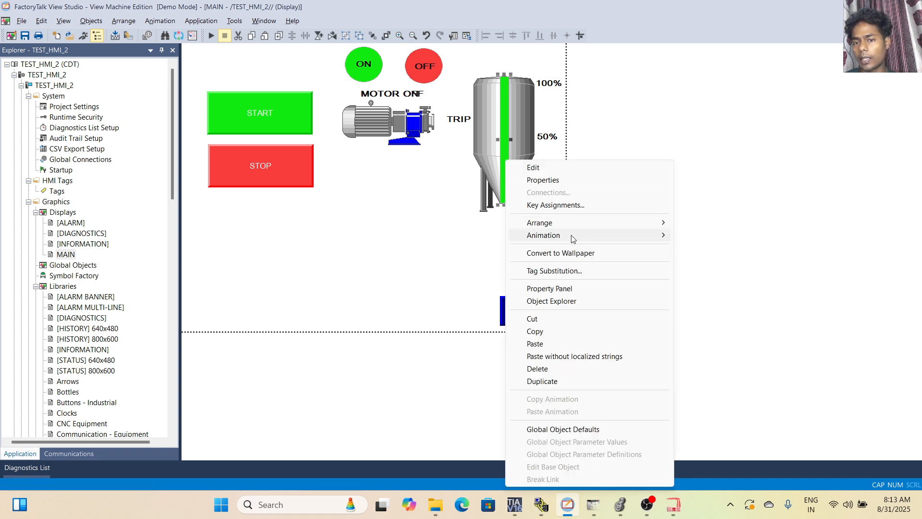
mouse_move(575, 240)
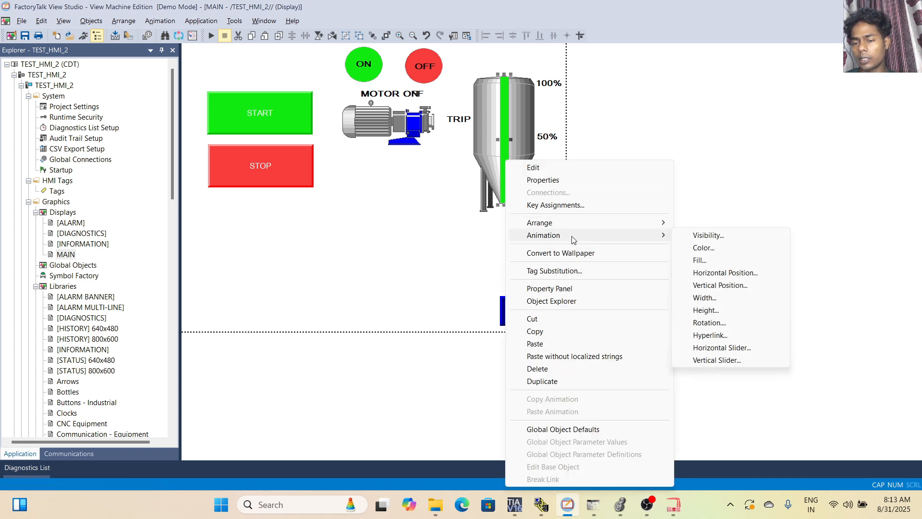
left_click(709, 264)
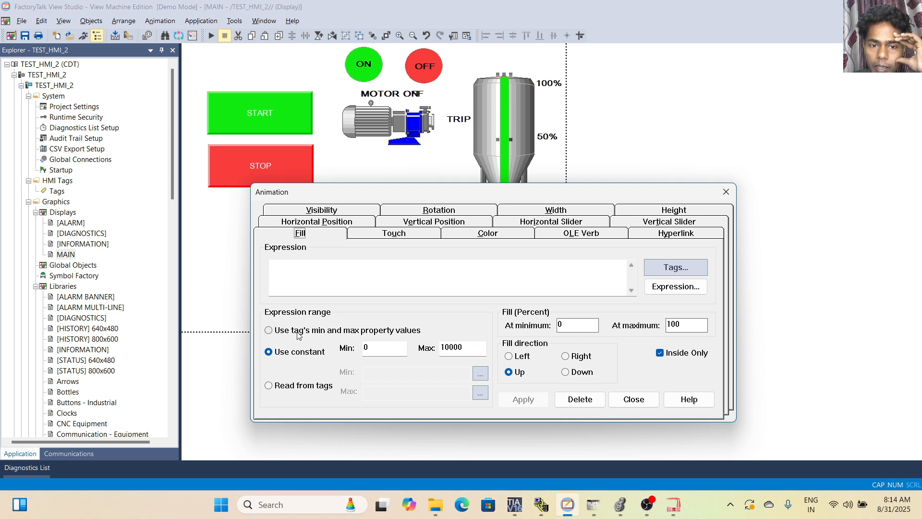
left_click(269, 332)
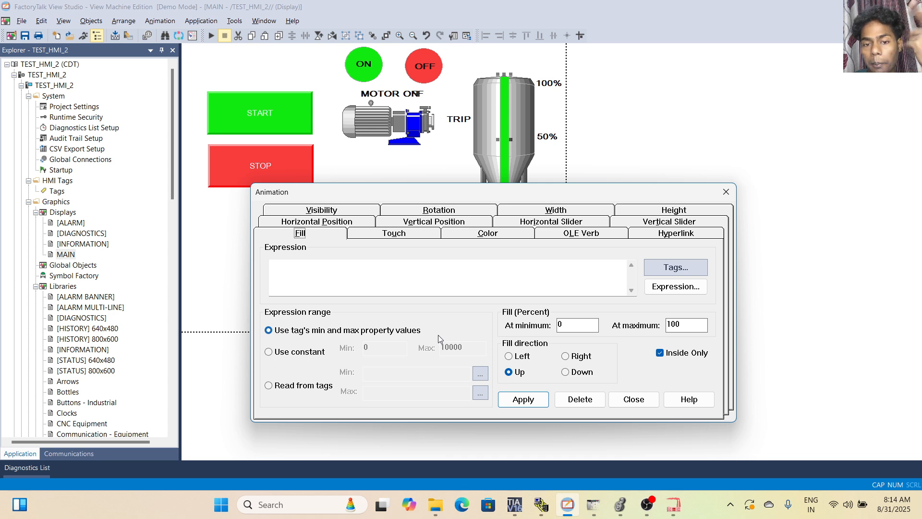
left_click(269, 353)
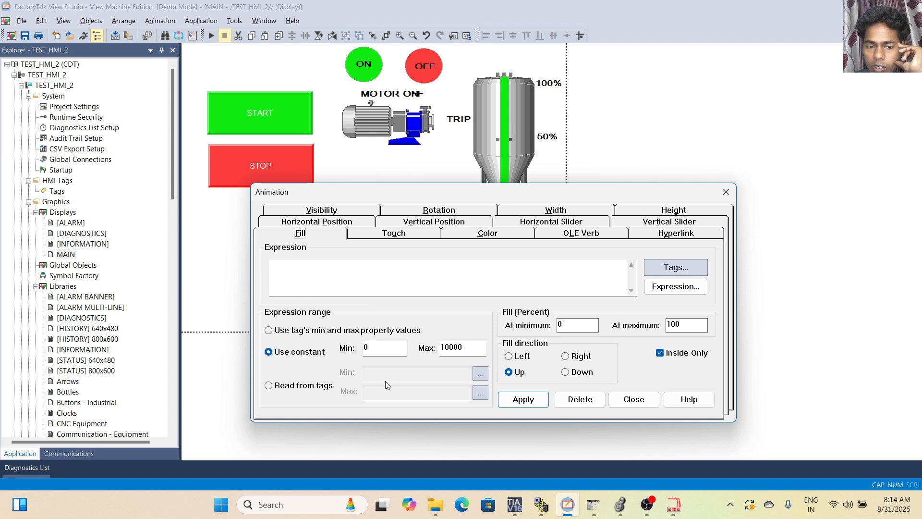
left_click(269, 385)
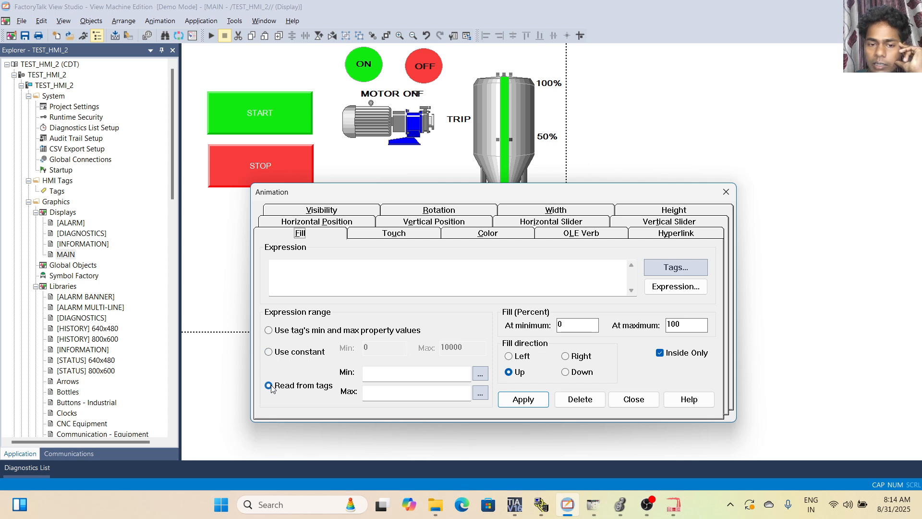
left_click(269, 352)
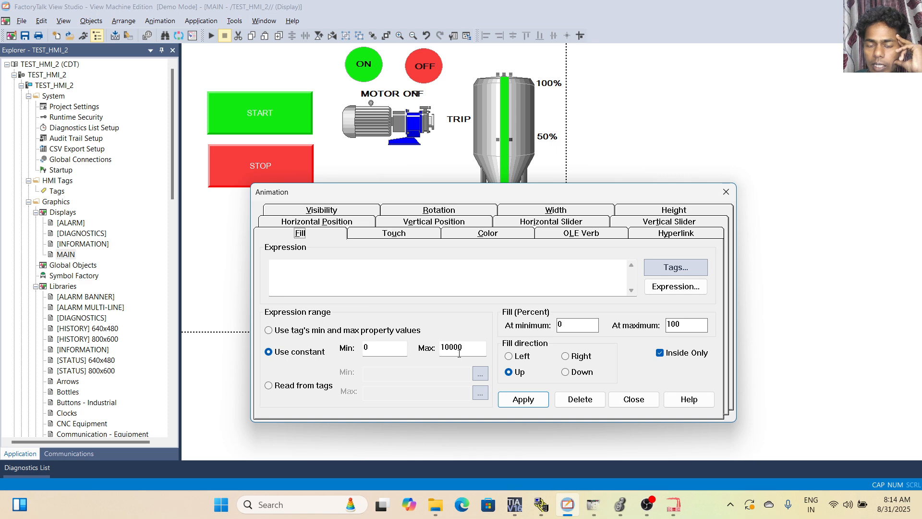
Check the timer's preset in Logix Designer, and assign the timer_1.ACC tag as the green bar's fill expression in FactoryTalk View Studio.
left_click(619, 504)
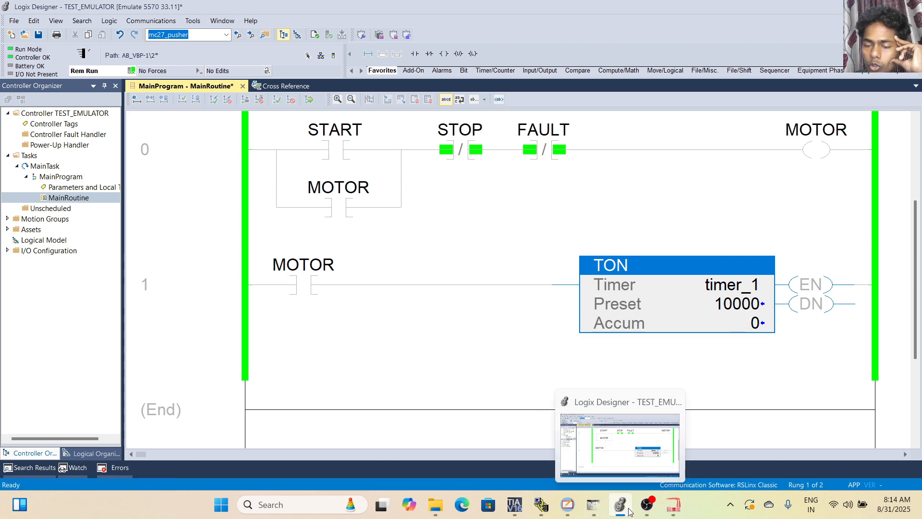
left_click(567, 504)
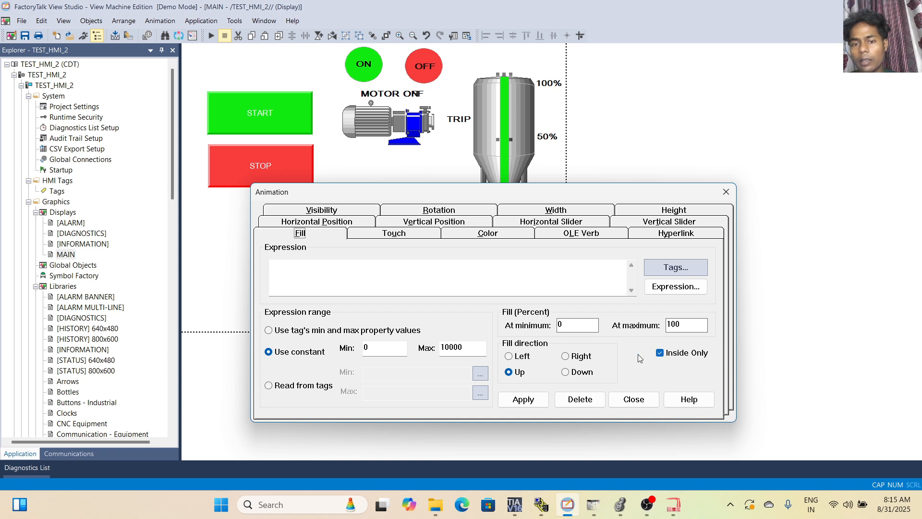
left_click(684, 268)
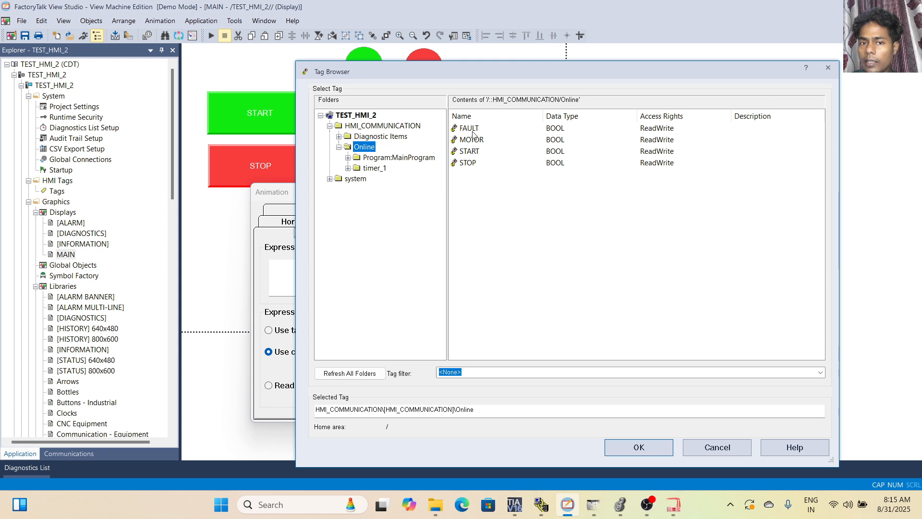
left_click(374, 171)
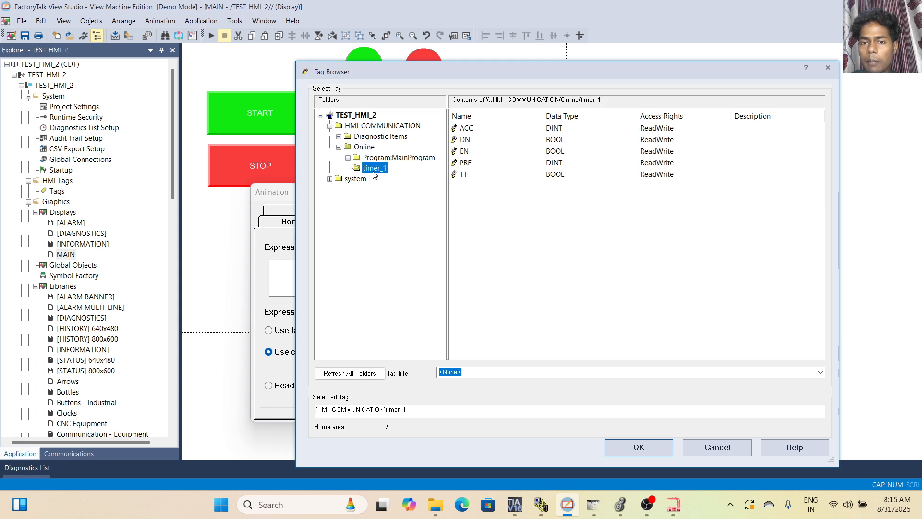
left_click(488, 131)
left_click(488, 131)
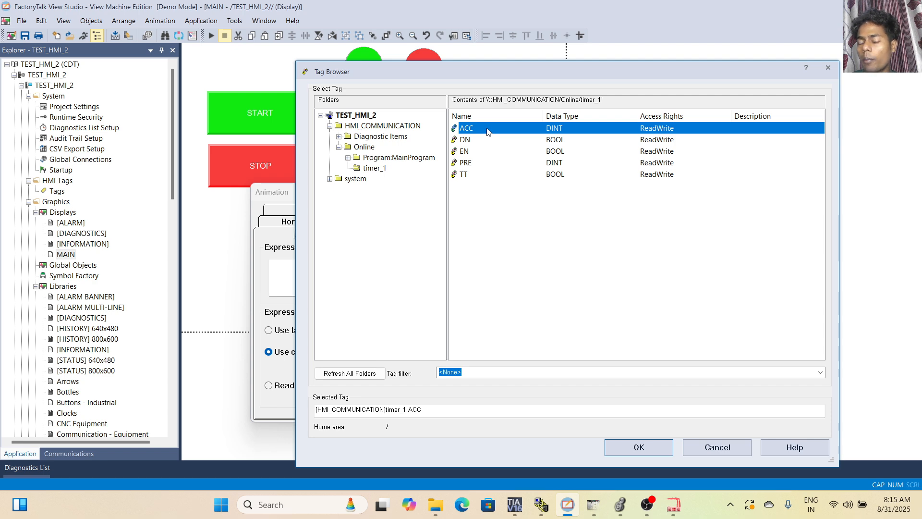
left_click(639, 447)
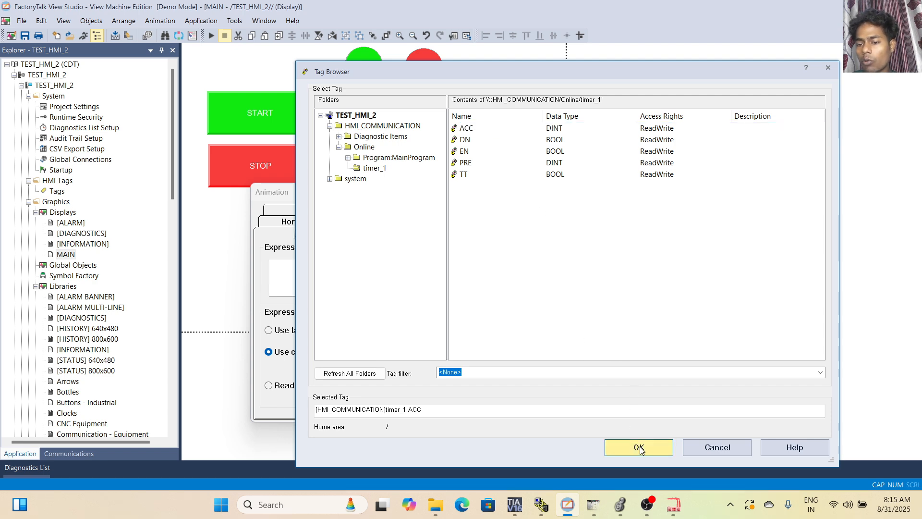
left_click(528, 406)
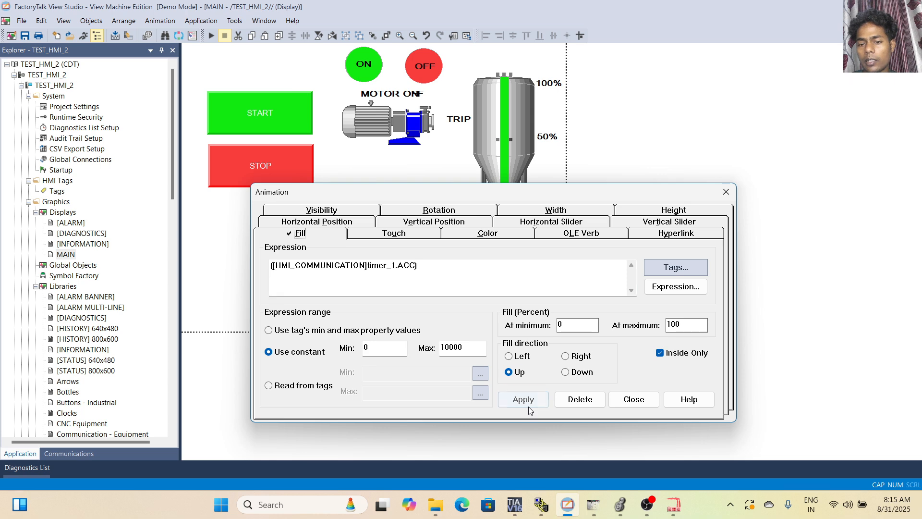
left_click(637, 400)
Save the MAIN display and run a brief test of it, returning to edit mode.
left_click(403, 213)
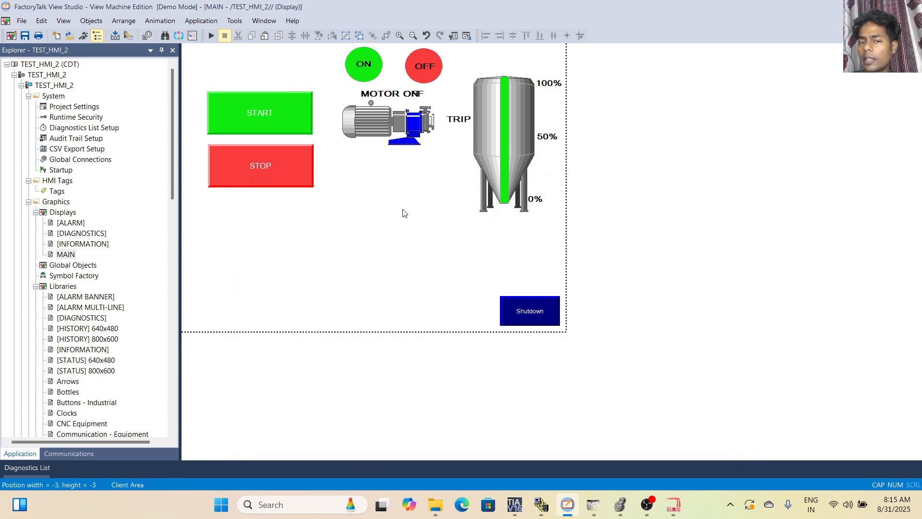
left_click(22, 36)
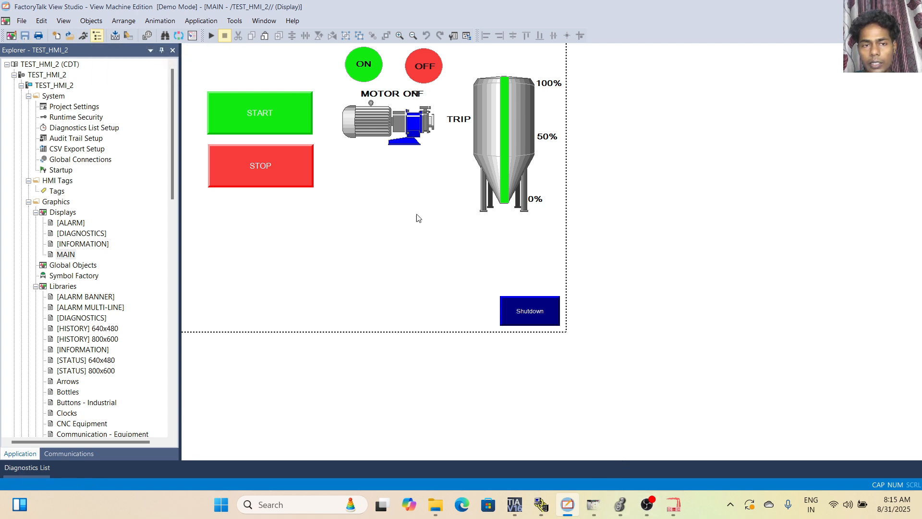
left_click(211, 35)
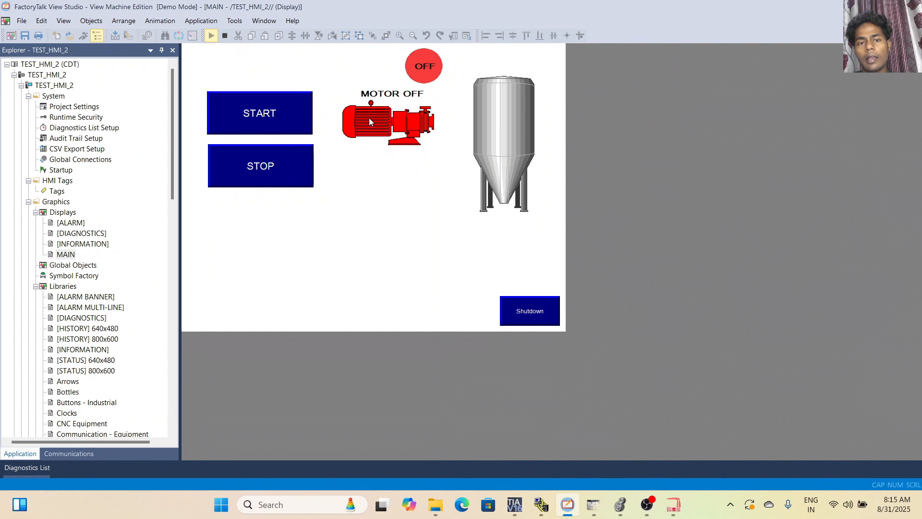
left_click(225, 36)
Remove the FAULT visibility animation from the 100% label.
left_click(552, 83)
right_click(550, 81)
mouse_move(609, 145)
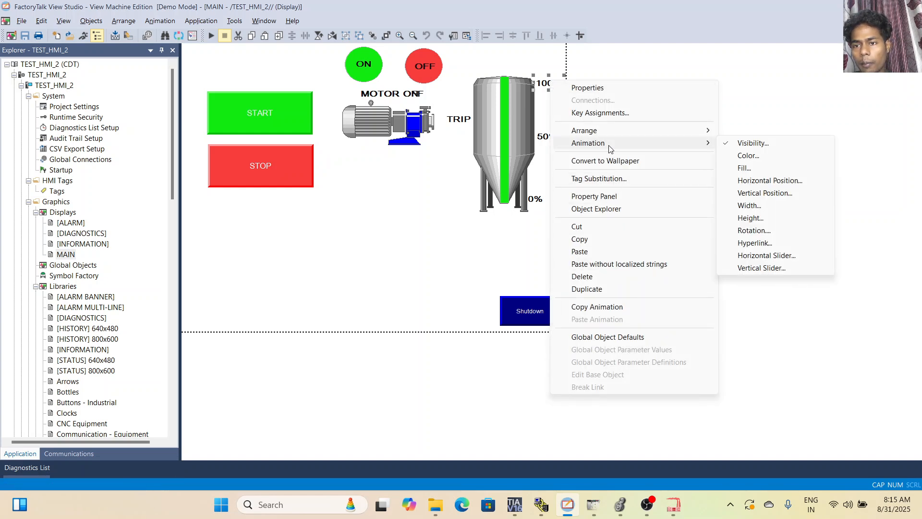
left_click(752, 143)
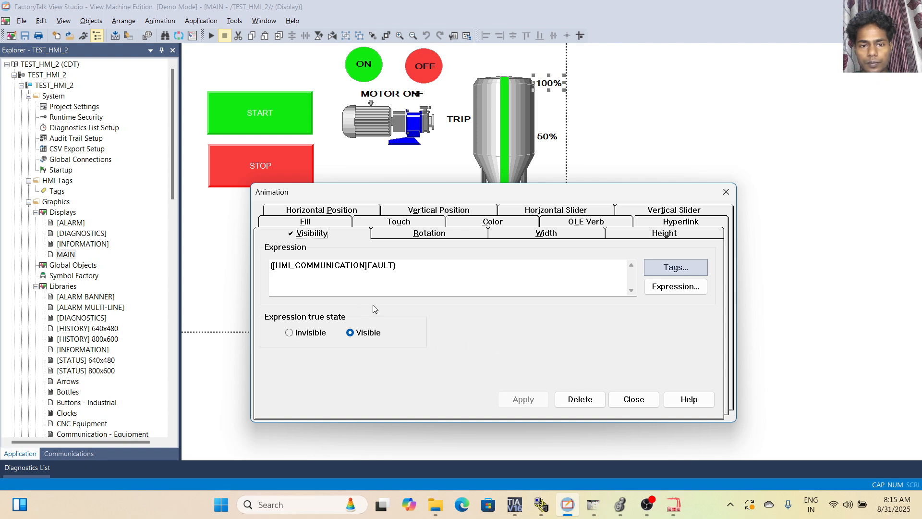
left_click_drag(408, 270, 182, 305)
key("Delete")
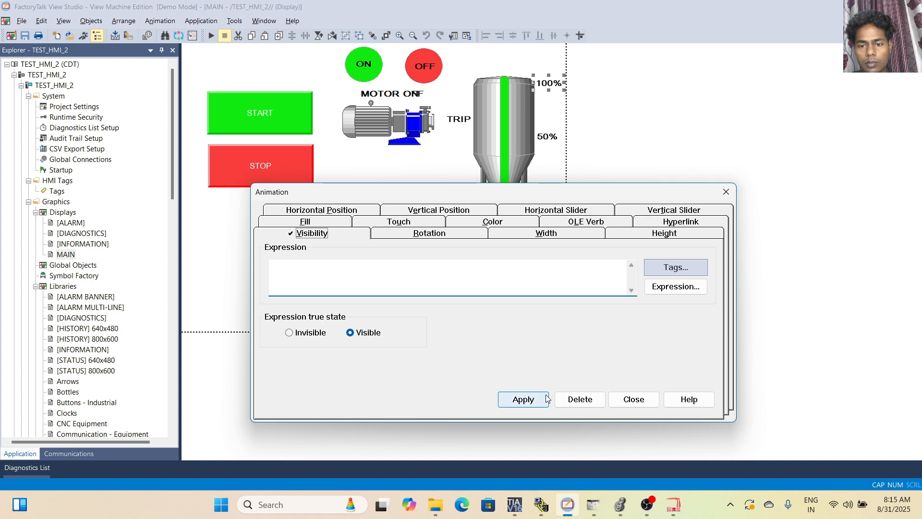
left_click(579, 400)
left_click(528, 339)
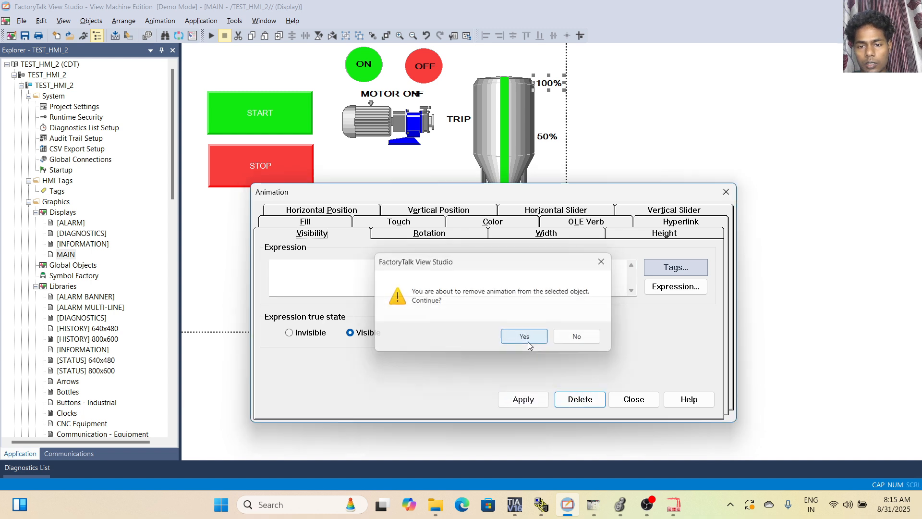
left_click(630, 398)
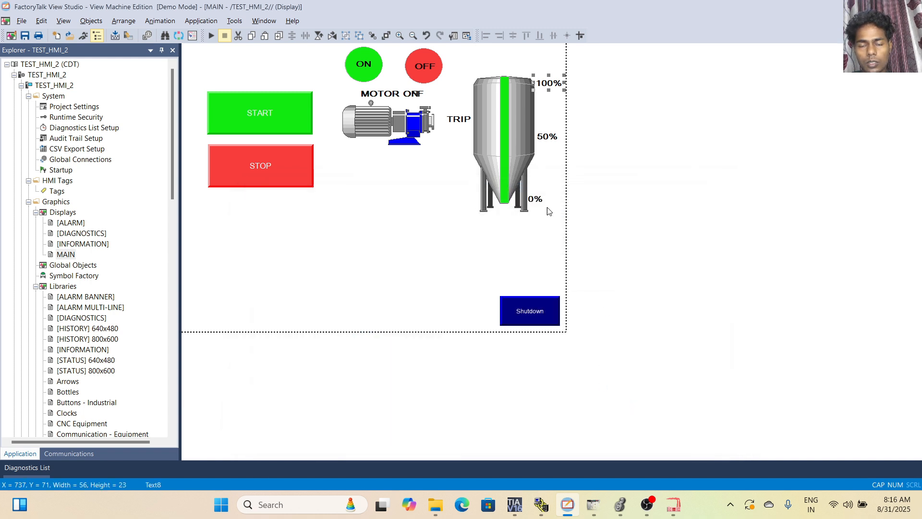
Remove the FAULT visibility animation from the 50% label beside the tank.
left_click(539, 135)
right_click(538, 135)
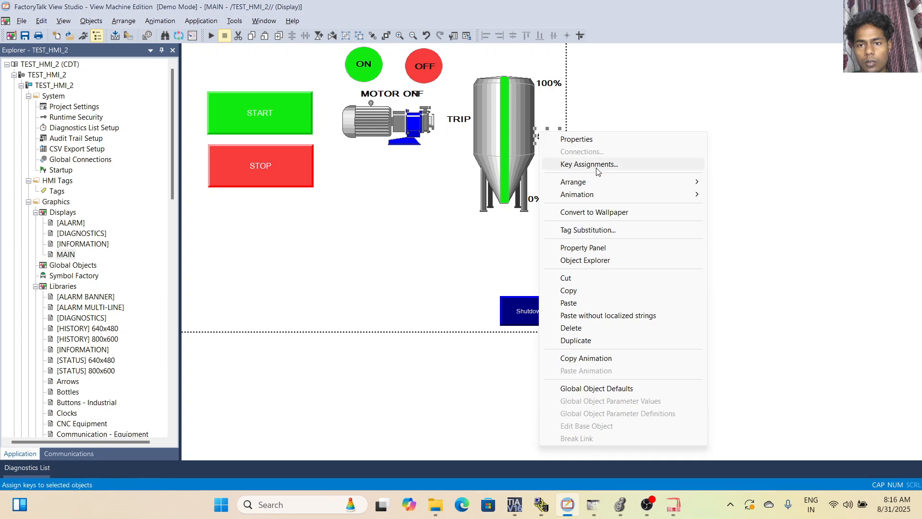
mouse_move(590, 196)
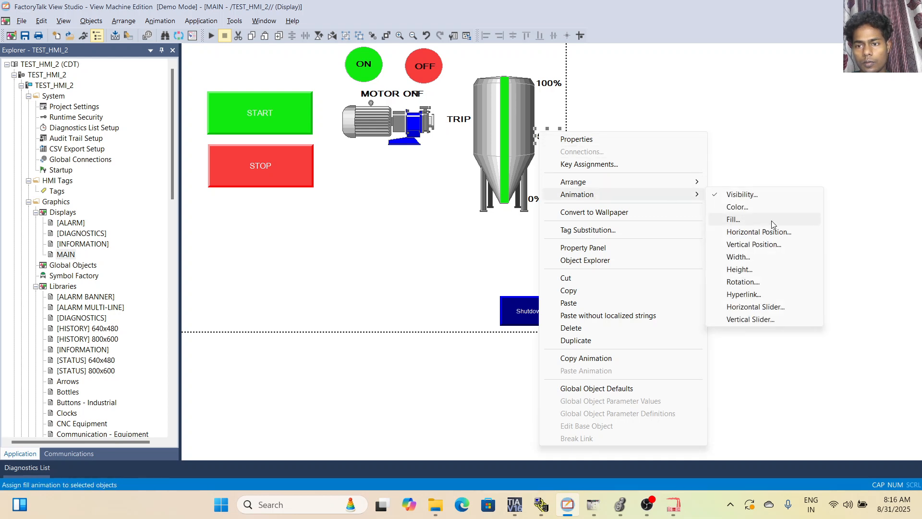
left_click(736, 194)
left_click(580, 399)
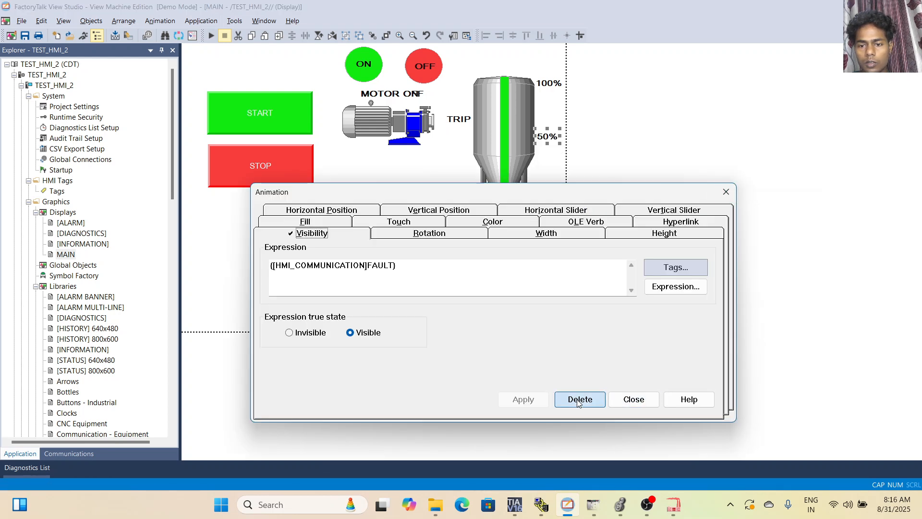
left_click(515, 336)
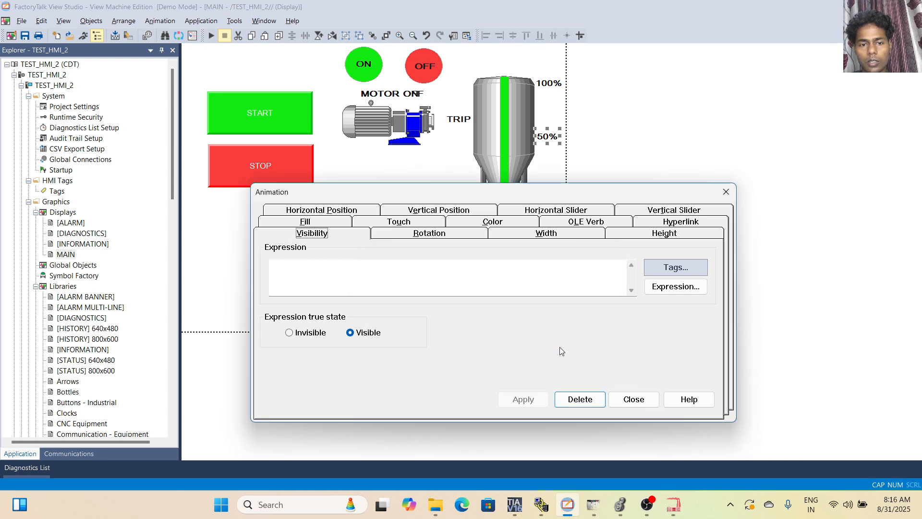
left_click(632, 398)
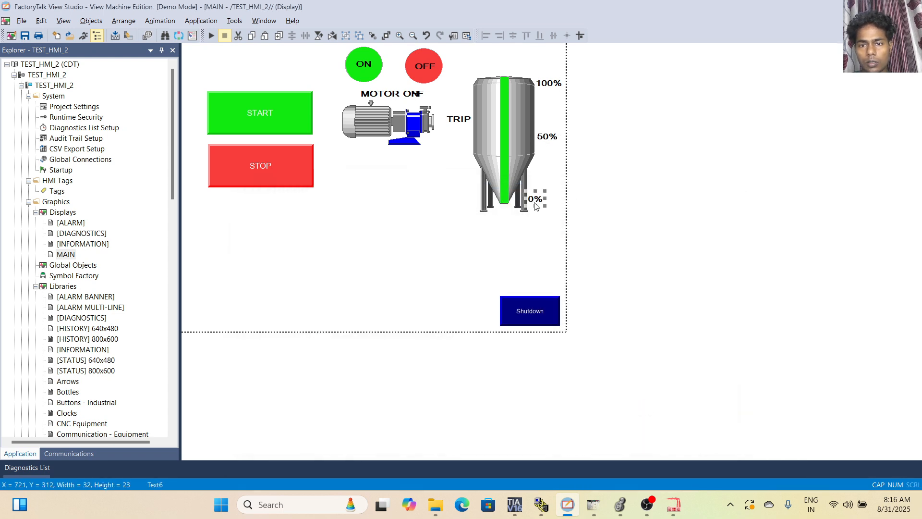
Remove the FAULT visibility animation from the 0% label at the tank's base.
right_click(536, 205)
mouse_move(686, 239)
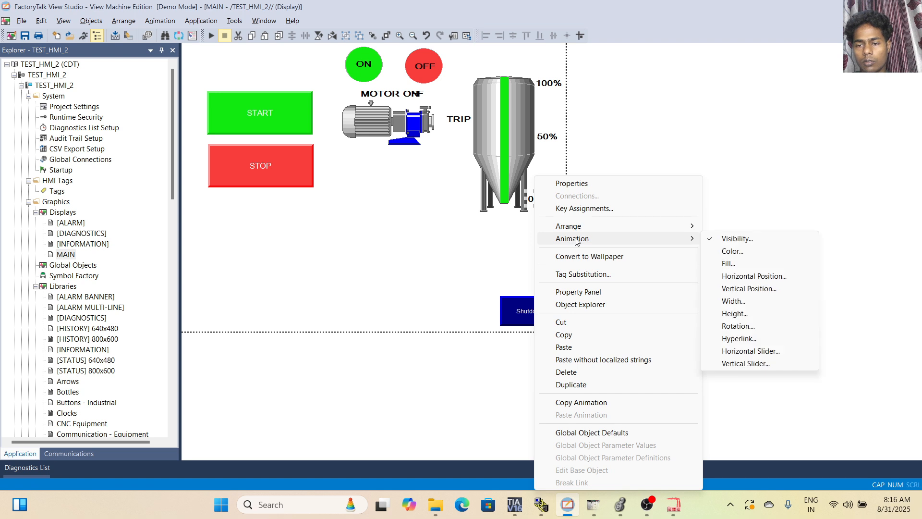
left_click(762, 239)
left_click(583, 398)
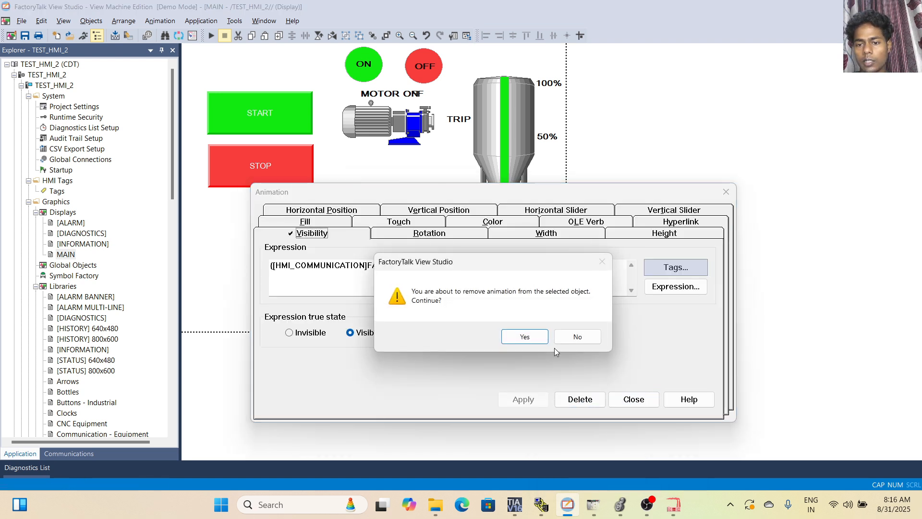
left_click(523, 339)
left_click(652, 404)
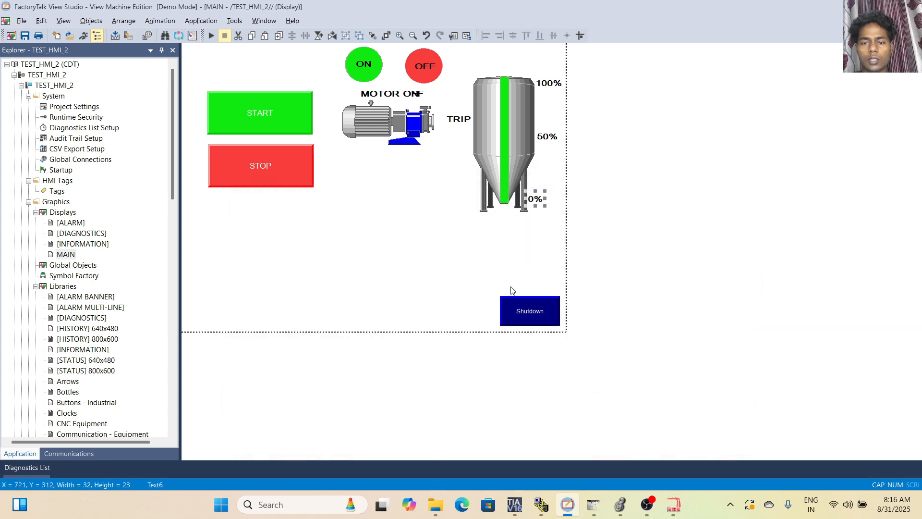
Test the MAIN display with the motor started, and check timer_1's accumulated value in Logix Designer against the tank's fill.
left_click(212, 36)
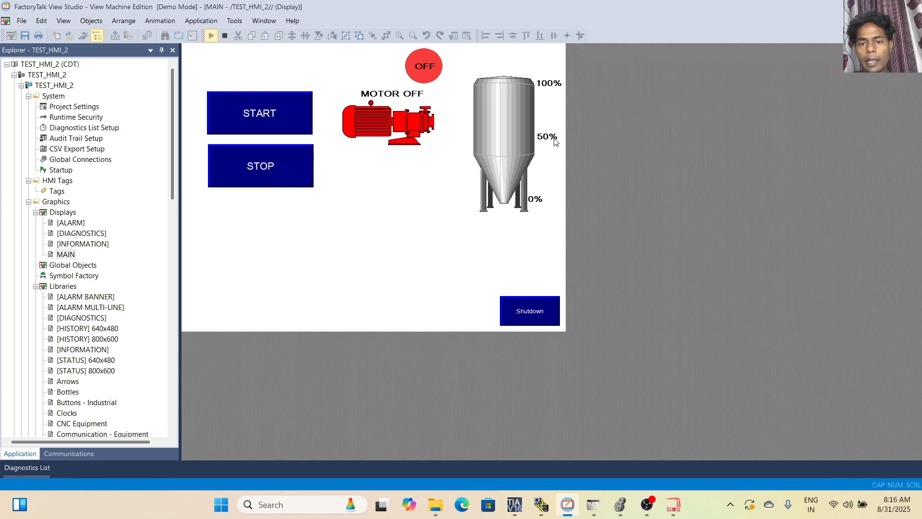
left_click(267, 116)
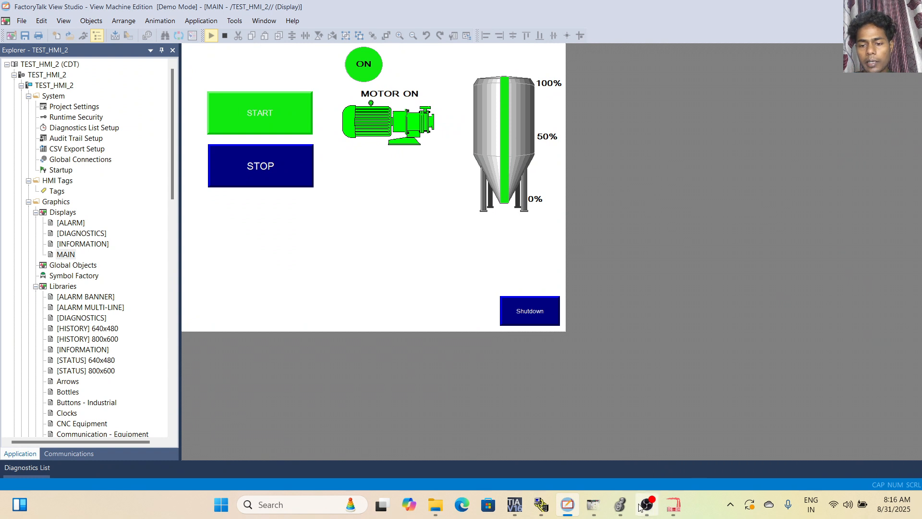
left_click(621, 504)
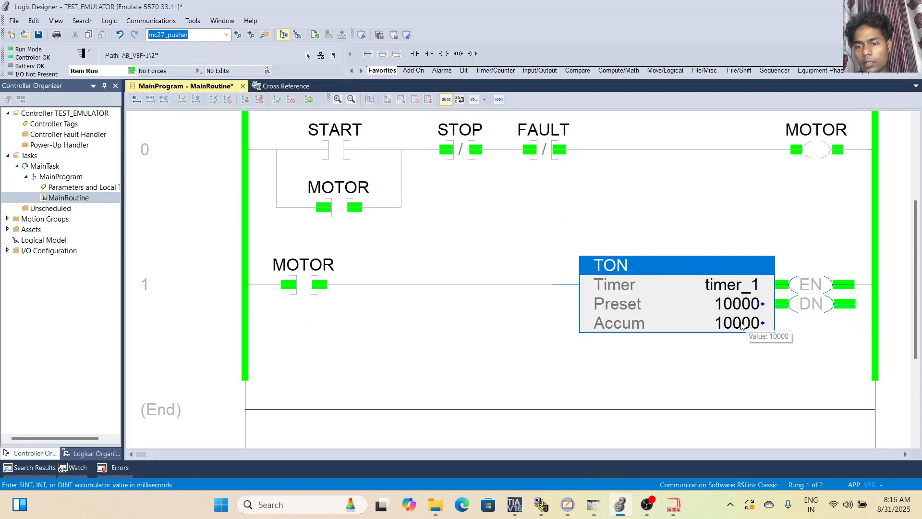
left_click(567, 505)
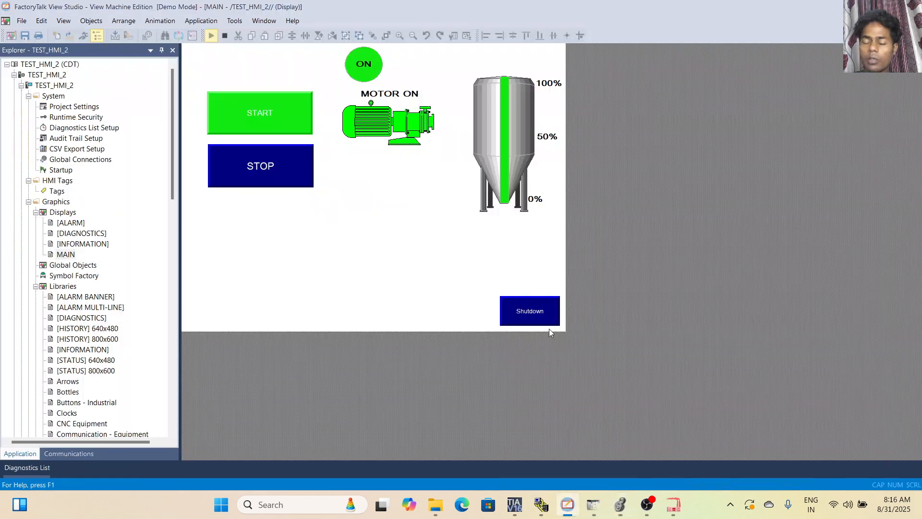
Stop and restart the motor twice in the display test to watch the tank's green bar empty and refill.
left_click(282, 169)
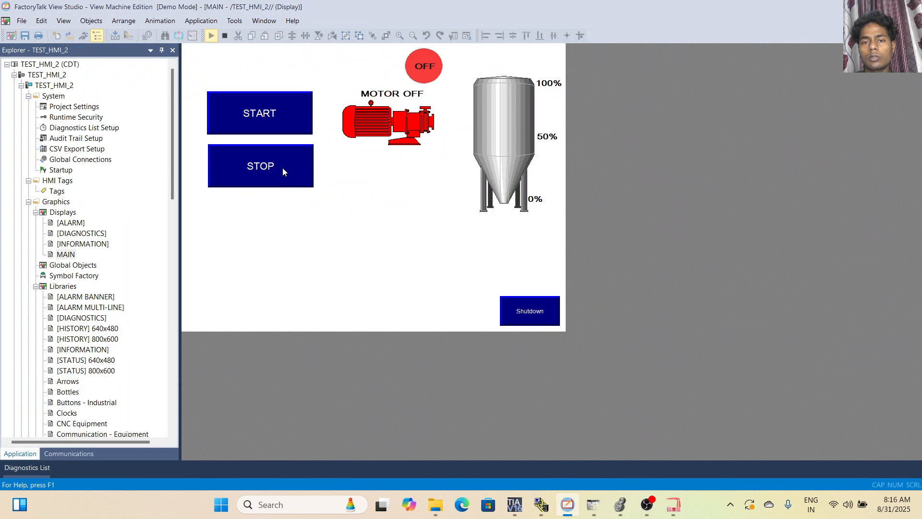
left_click(267, 121)
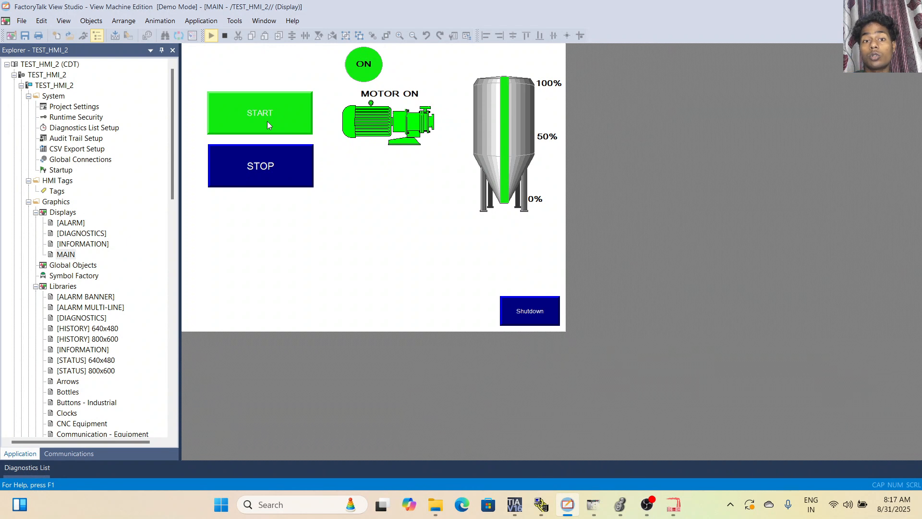
left_click(264, 176)
left_click(269, 115)
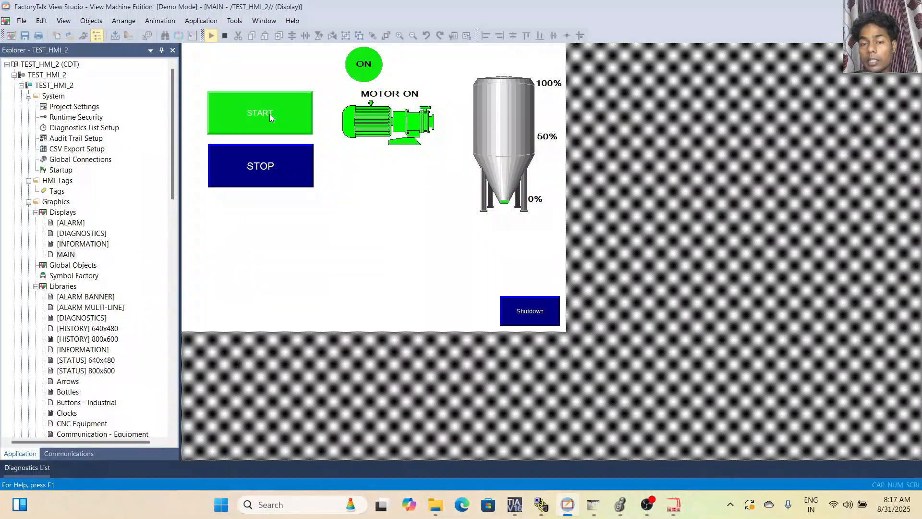